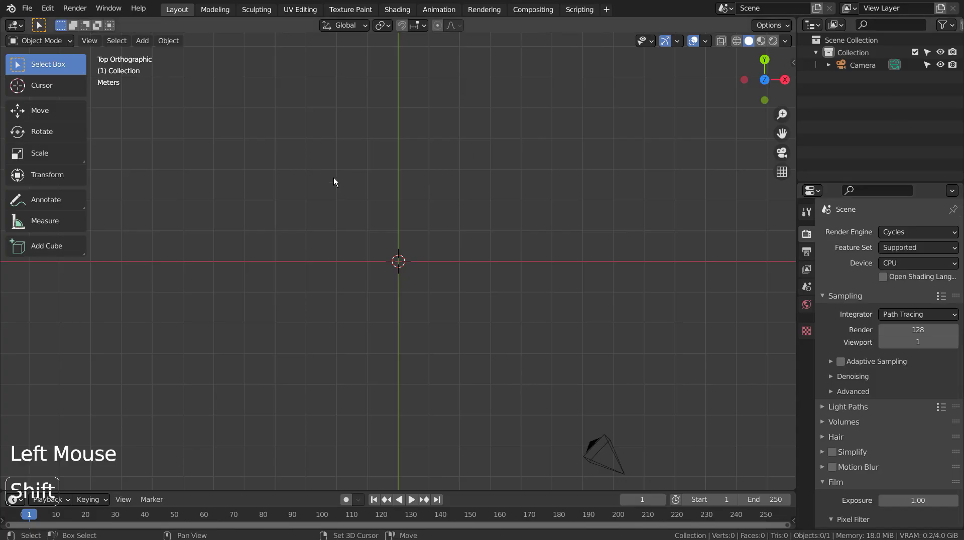
Add a 1 m radius circle mesh at the origin with its vertex count set to 8
key("shift+a")
mouse_move(334, 177)
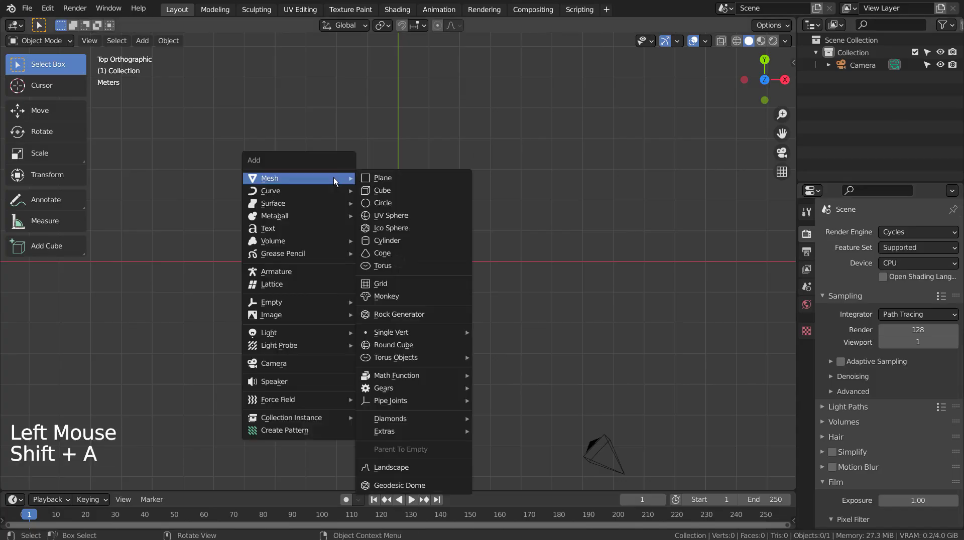
left_click(420, 202)
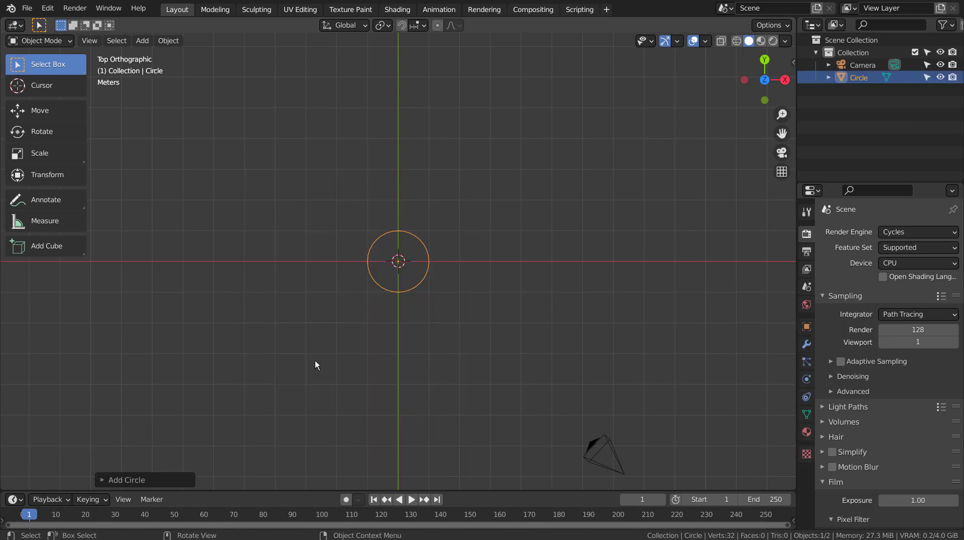
left_click(179, 477)
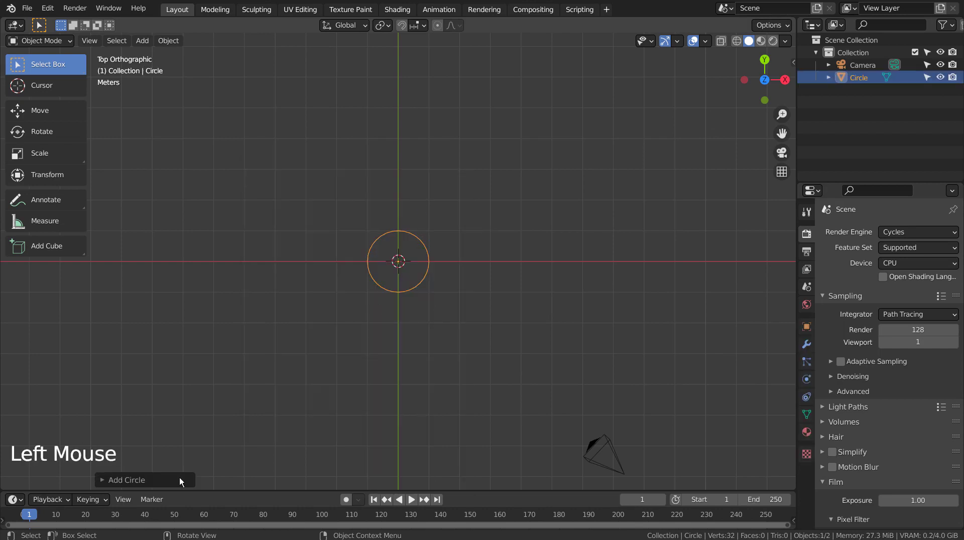
left_click(128, 480)
left_click(211, 344)
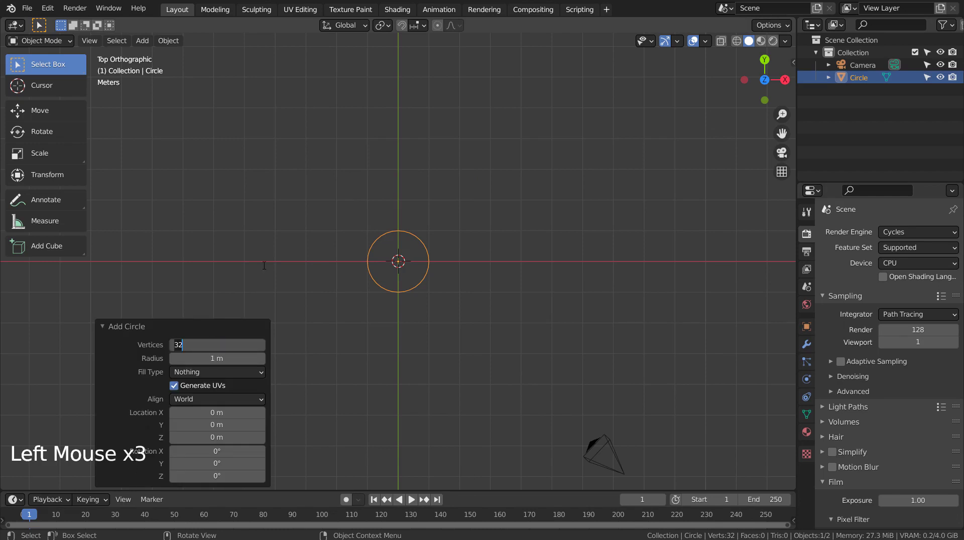
key("Return")
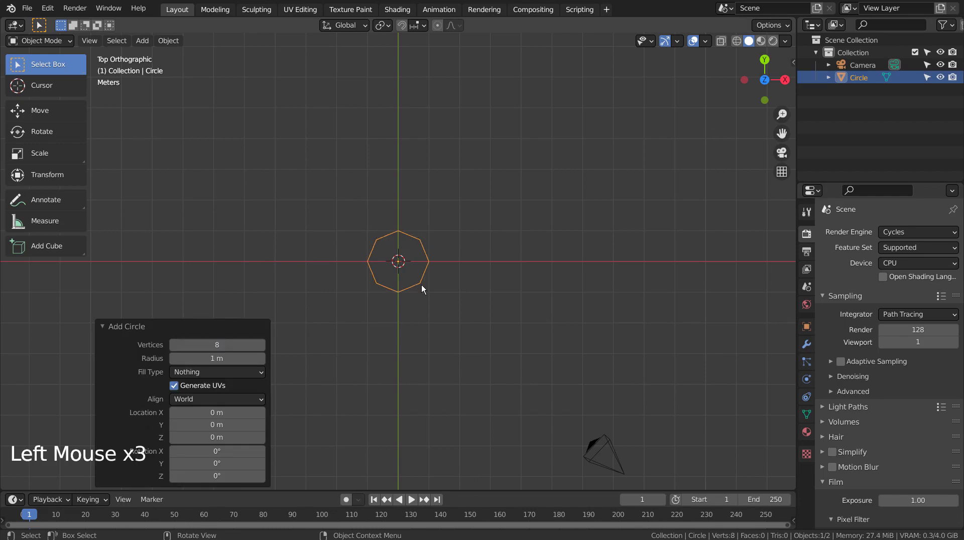
Fill the octagon with a face and extrude it about 0.5 m upward into a solid slab
scroll(421, 285, "down", 1)
middle_click_drag(486, 298, 521, 239)
scroll(522, 289, "up", 11)
key("Tab")
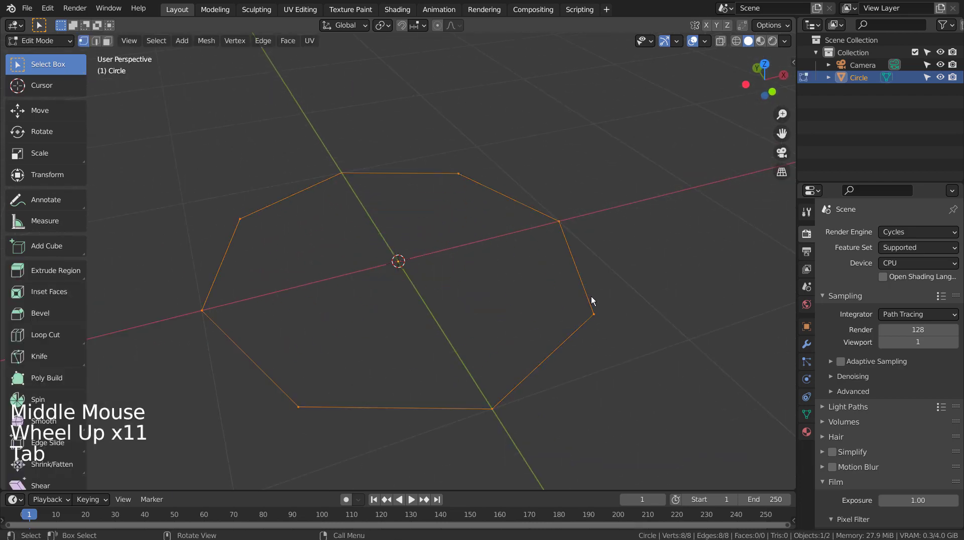
key("f")
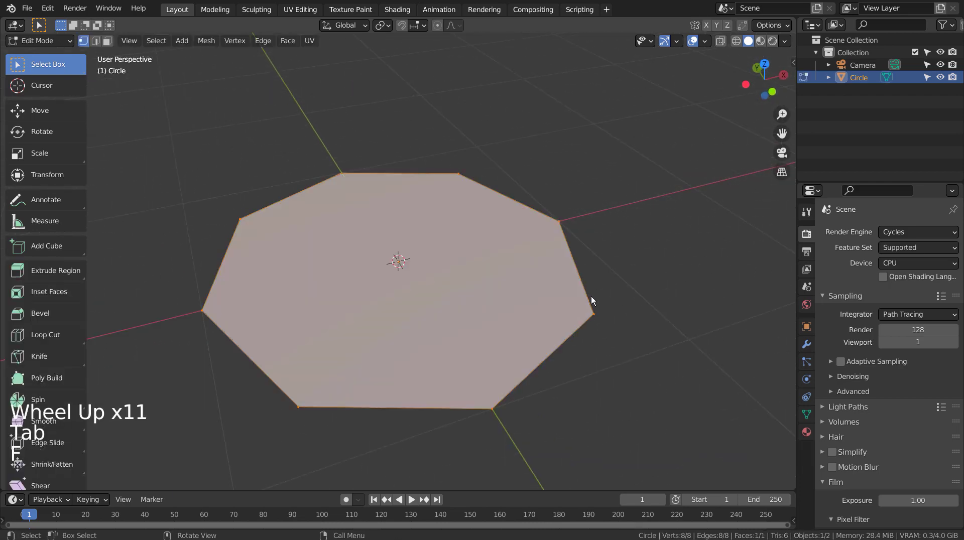
scroll(591, 296, "down", 6)
key("e")
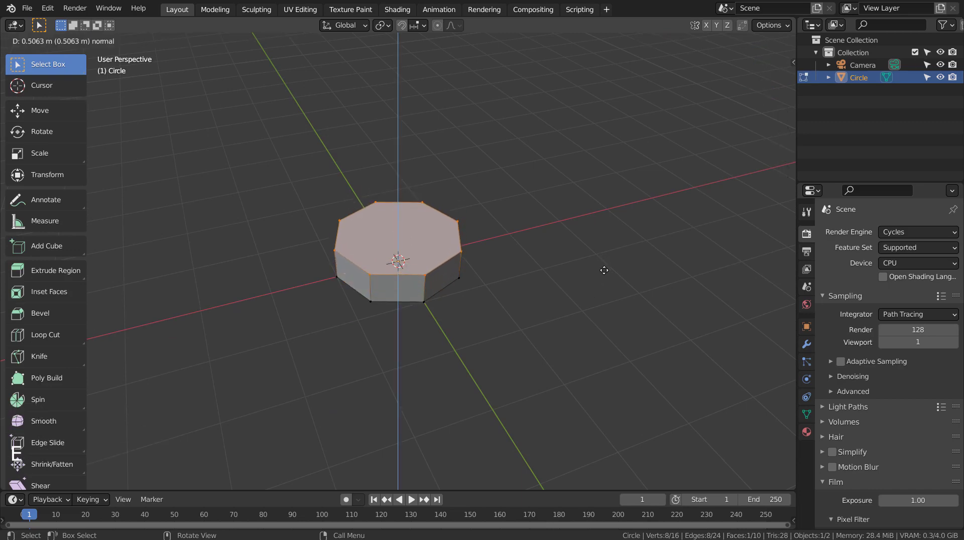
left_click(605, 272)
key("Tab")
scroll(606, 280, "down", 2)
middle_click_drag(606, 279, 723, 377)
Add an Array modifier with relative offset X 0 and Z 2
left_click(806, 344)
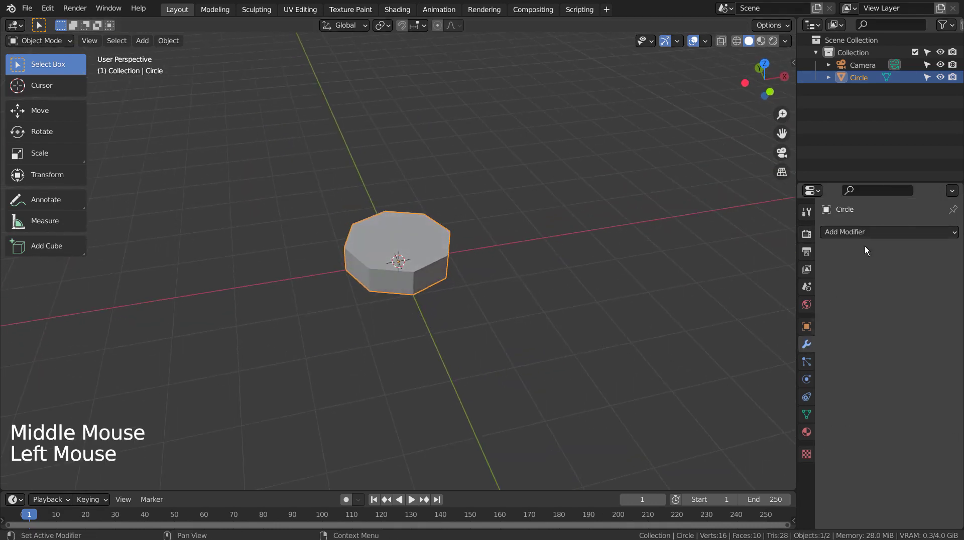
left_click(882, 230)
left_click(737, 267)
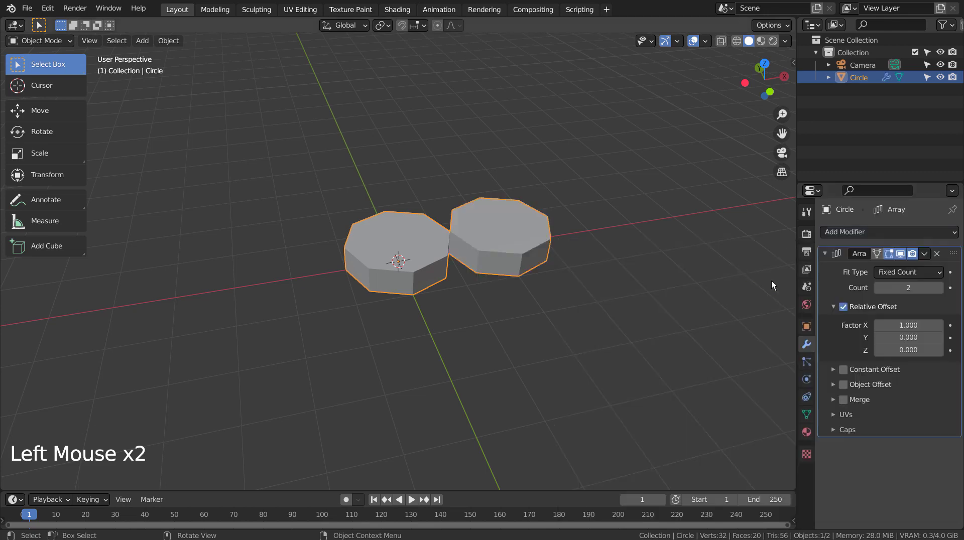
left_click(907, 325)
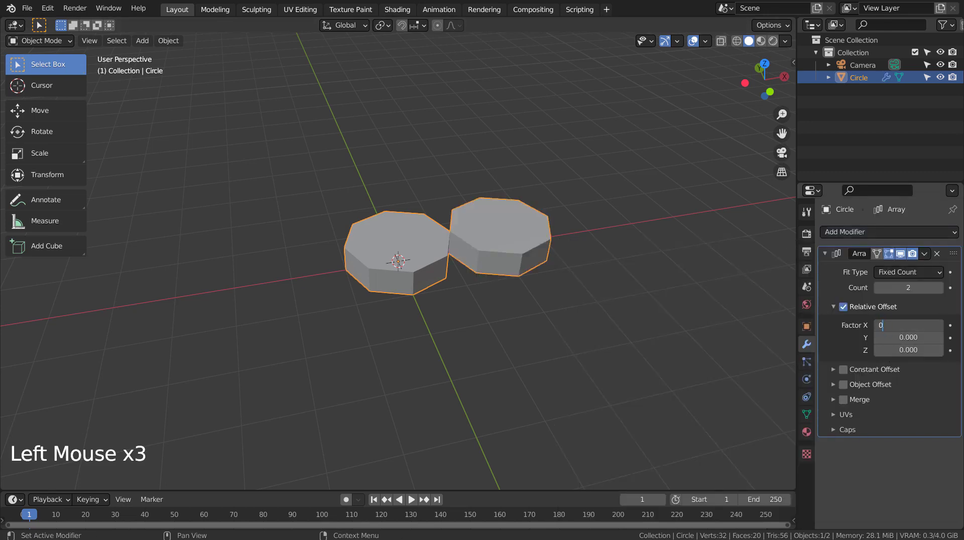
type("0")
key("Tab")
type("1")
key("BackSpace")
type("2")
key("Return")
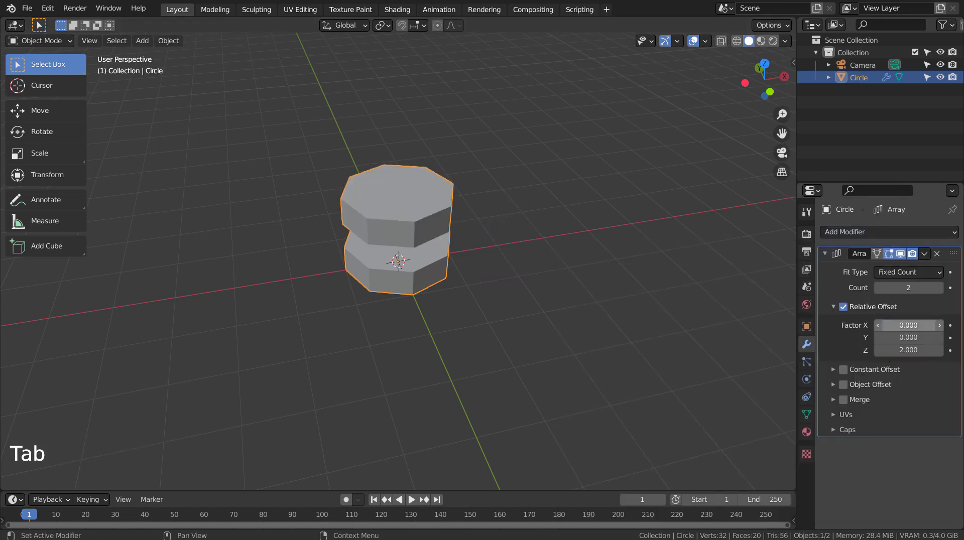
From the front view, tighten the array's Z offset from 1.5 down to 1.2
key("KP_1")
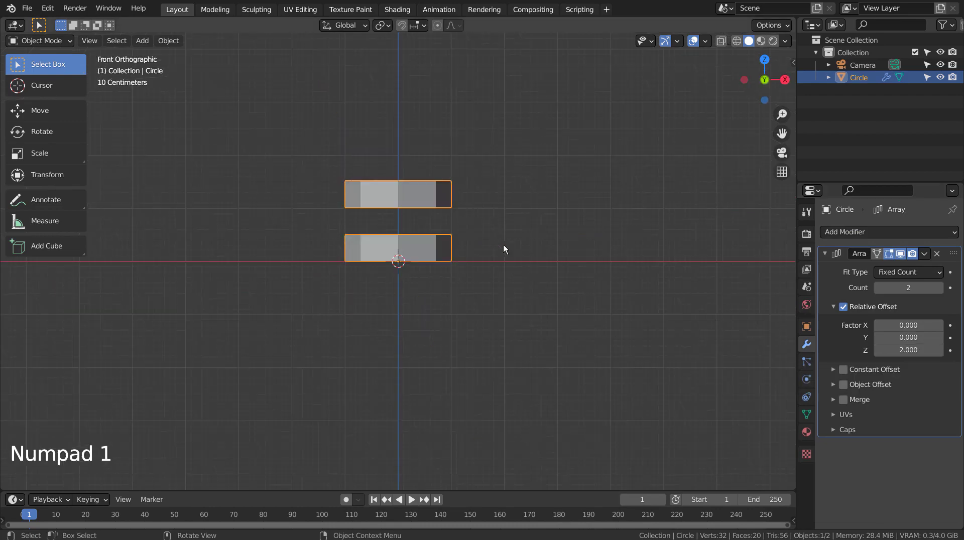
left_click(904, 350)
type("1")
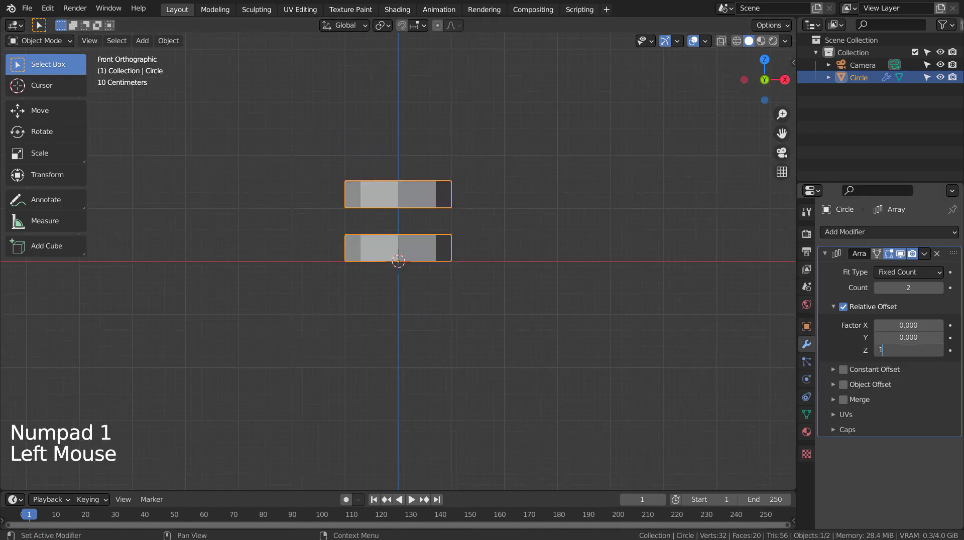
type(".5")
key("Return")
double_click(904, 350)
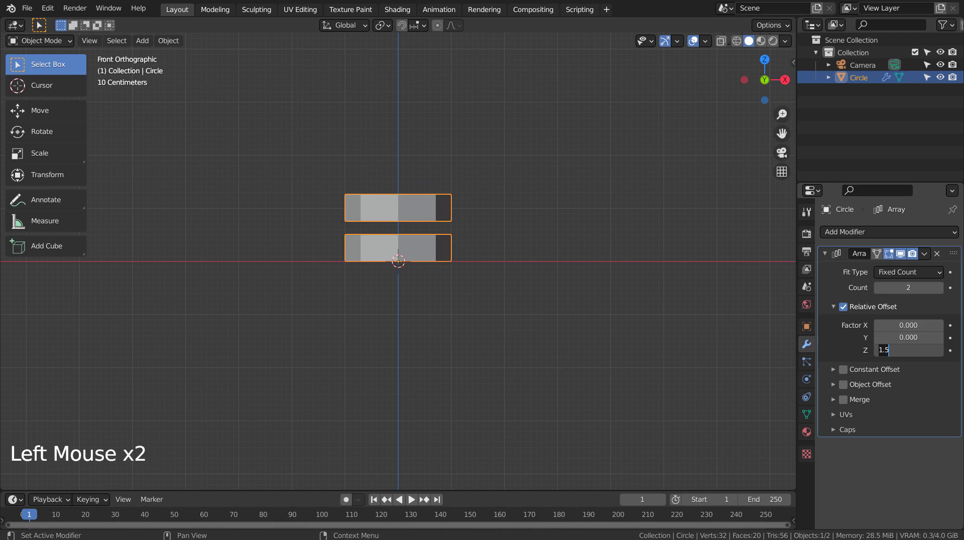
type("1.2")
key("Return")
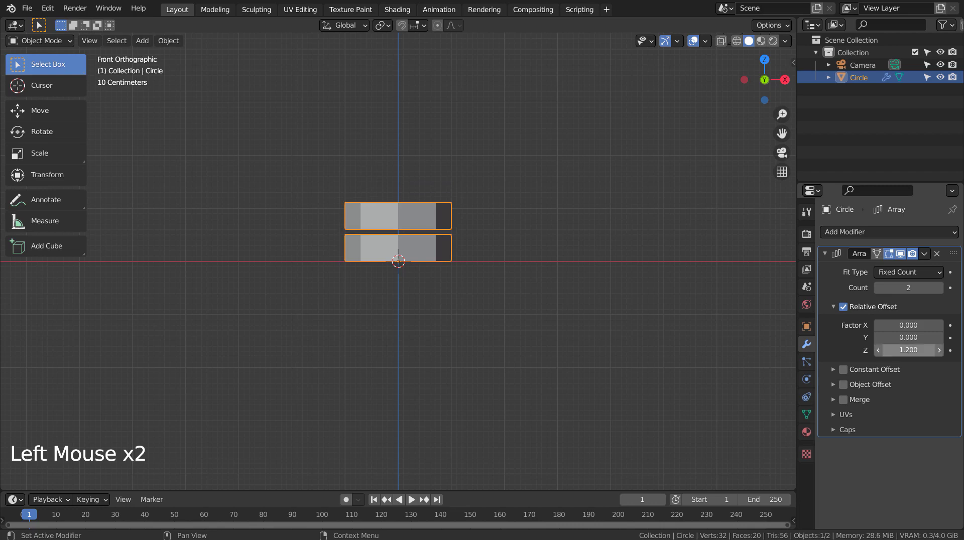
Set the array count to 15 and frame the tall tower in view
left_click(909, 288)
type("15")
key("Return")
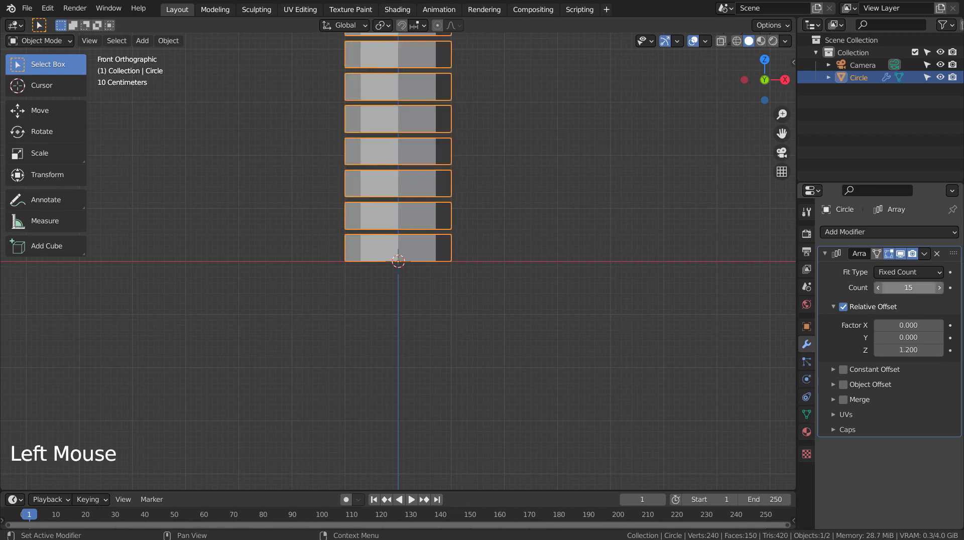
scroll(620, 159, "down", 4)
middle_click_drag(620, 158, 606, 240)
scroll(607, 206, "up", 1)
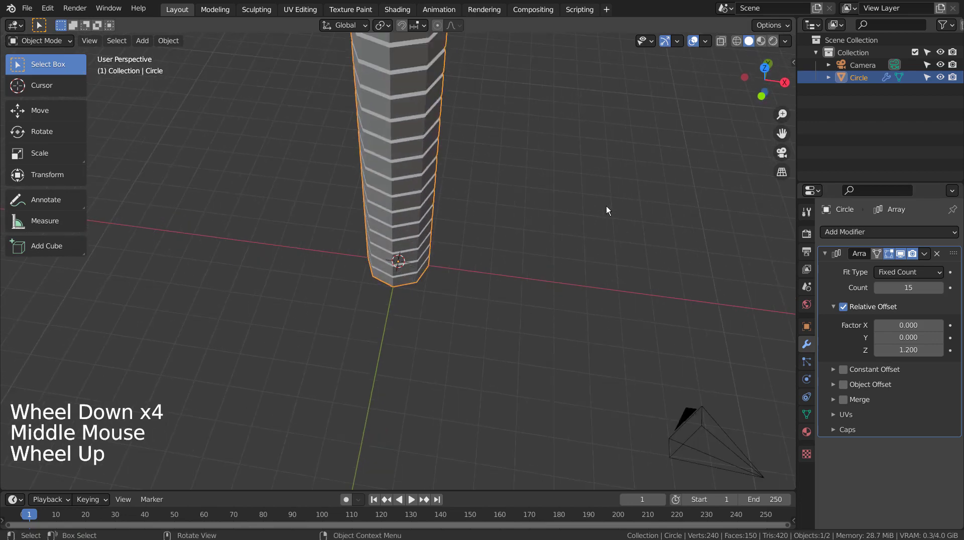
middle_click_drag(607, 206, 580, 295, "shift")
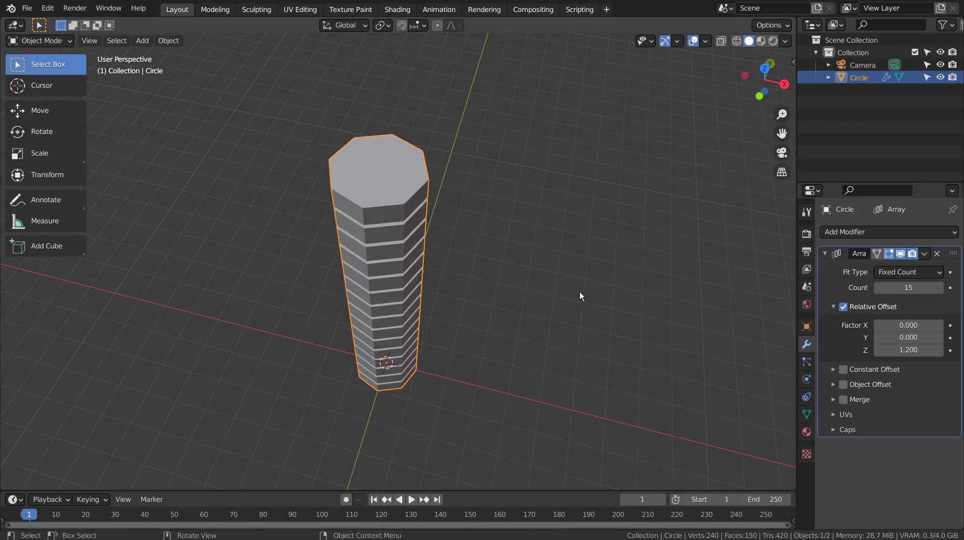
Add a second Array modifier with relative X offset 1.2 and count 8
scroll(905, 233, "up", 1)
left_click(905, 233)
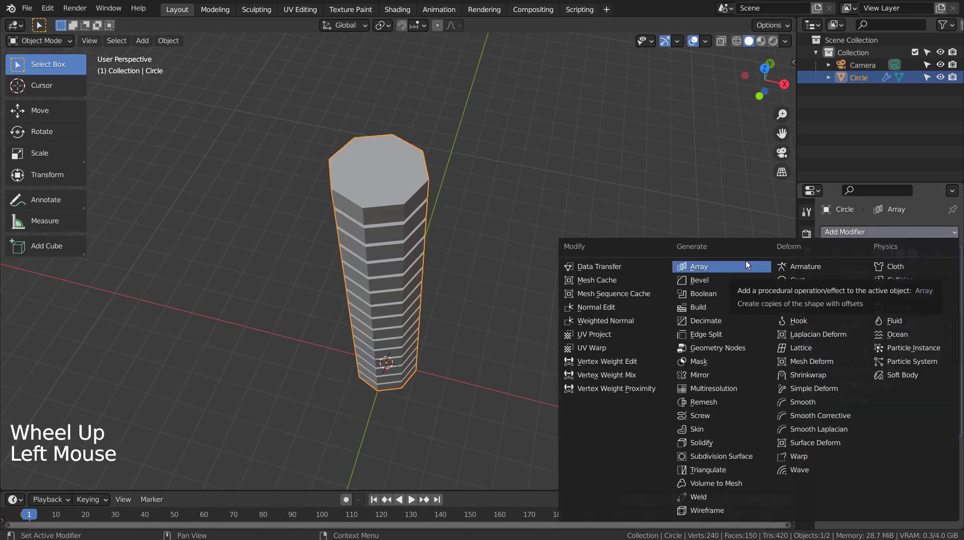
left_click(902, 232)
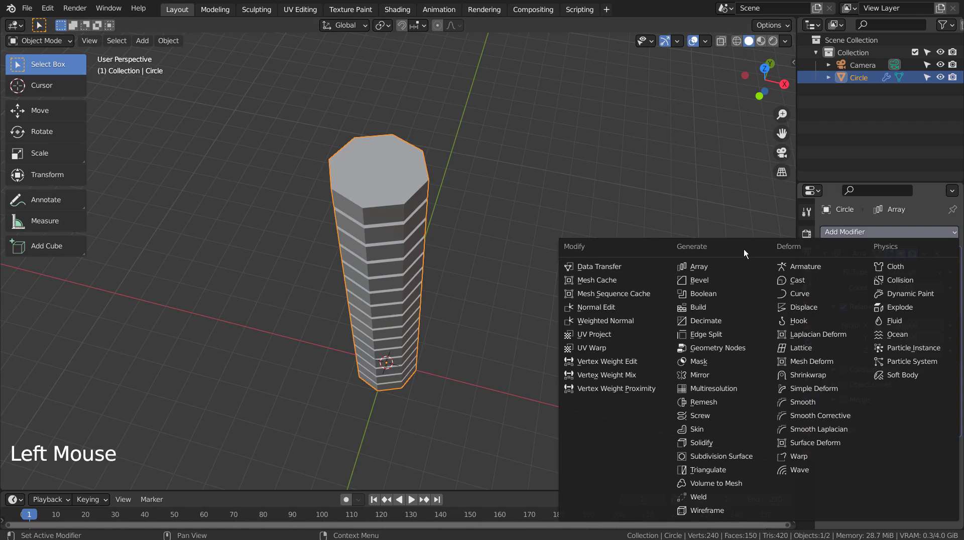
left_click(710, 265)
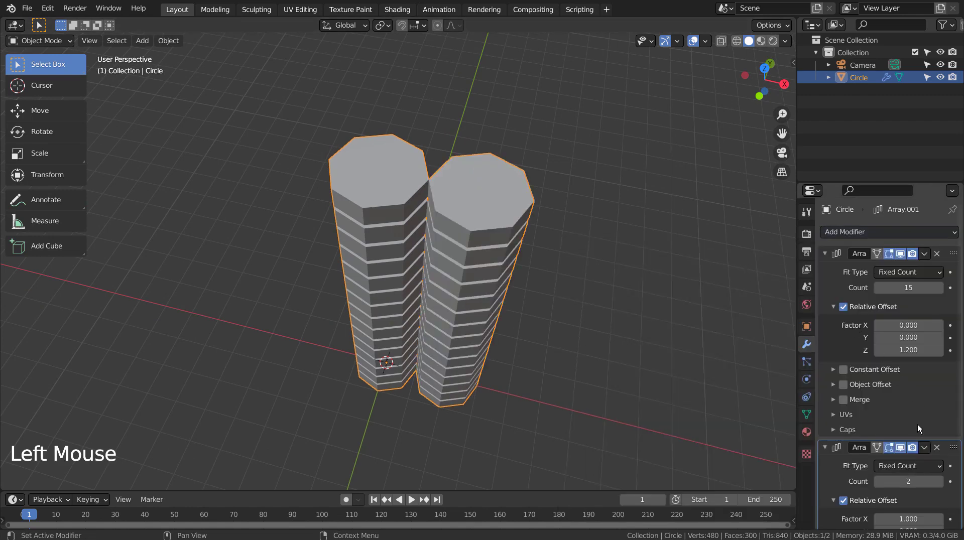
scroll(918, 424, "down", 4)
left_click(909, 439)
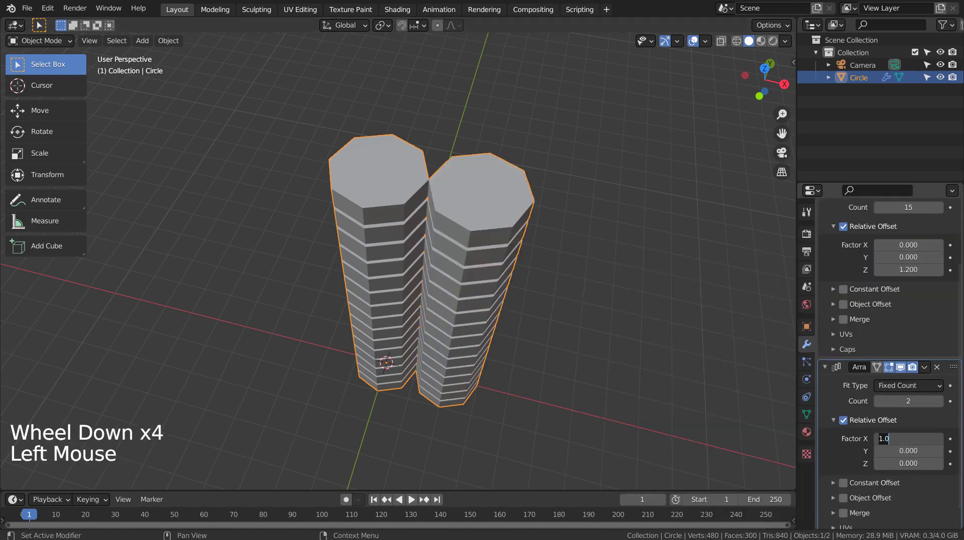
type("1.2")
key("Return")
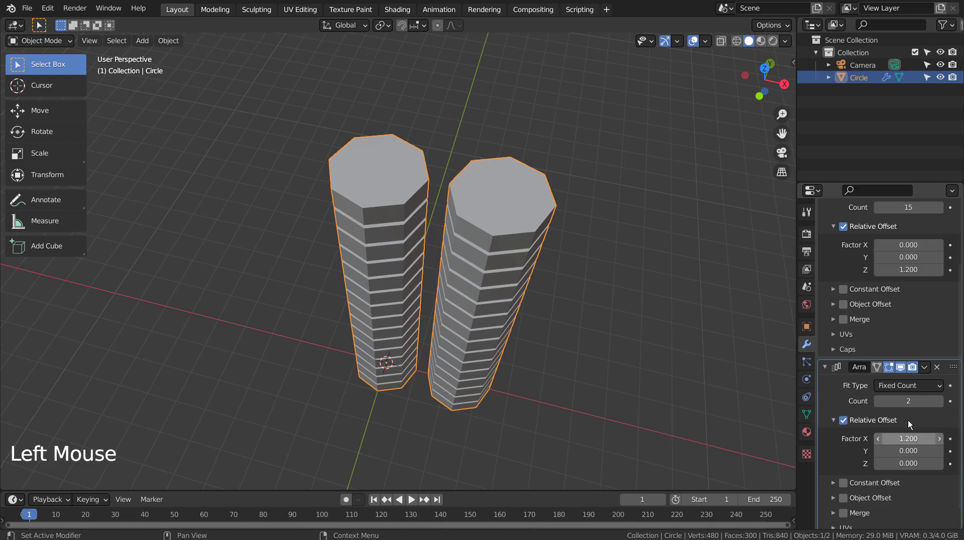
left_click(906, 402)
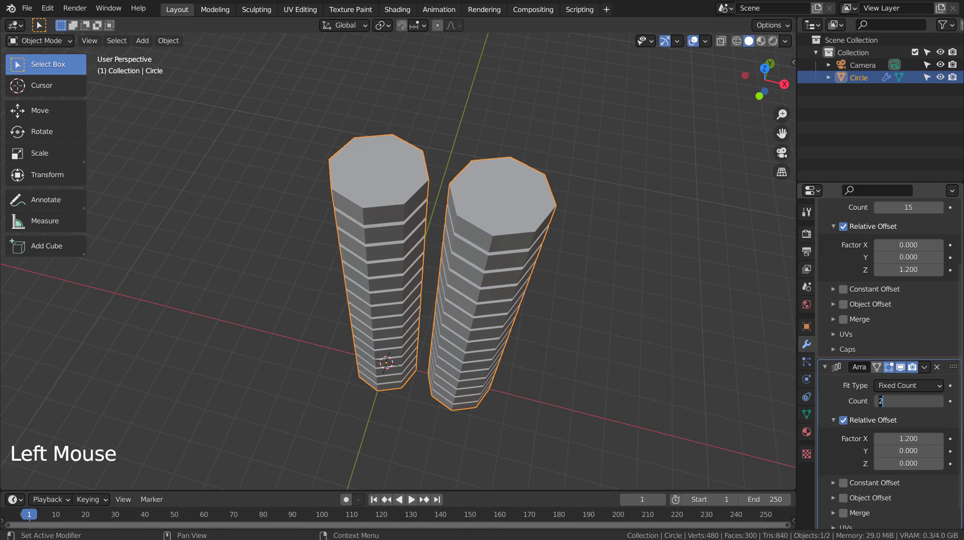
type("89")
key("BackSpace")
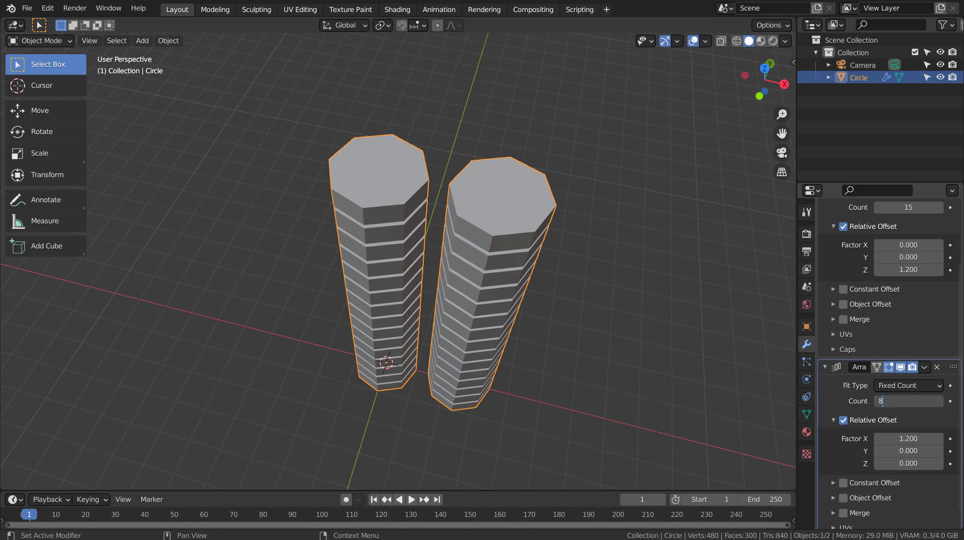
key("Return")
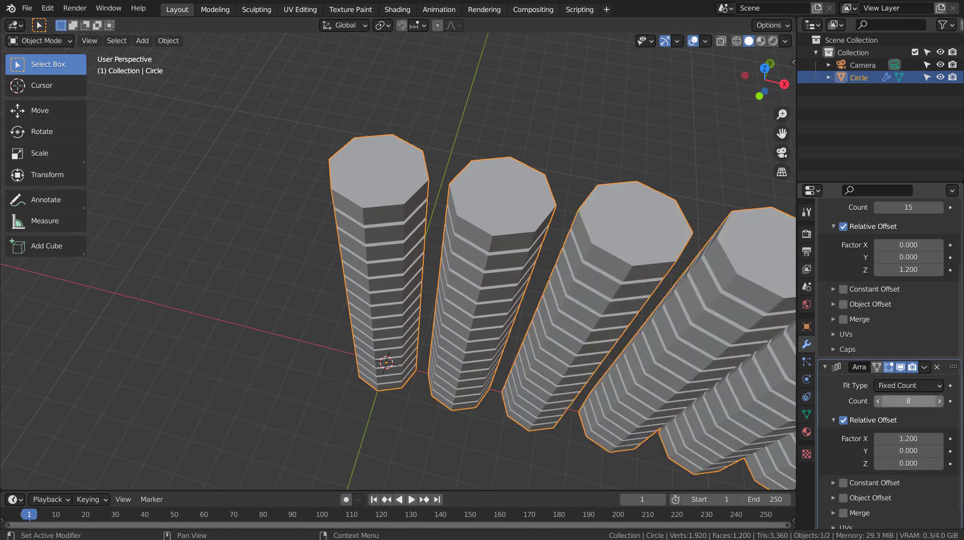
Collapse the existing array panels and add a third Array modifier
left_click(823, 370)
left_click(825, 367)
scroll(836, 280, "up", 5)
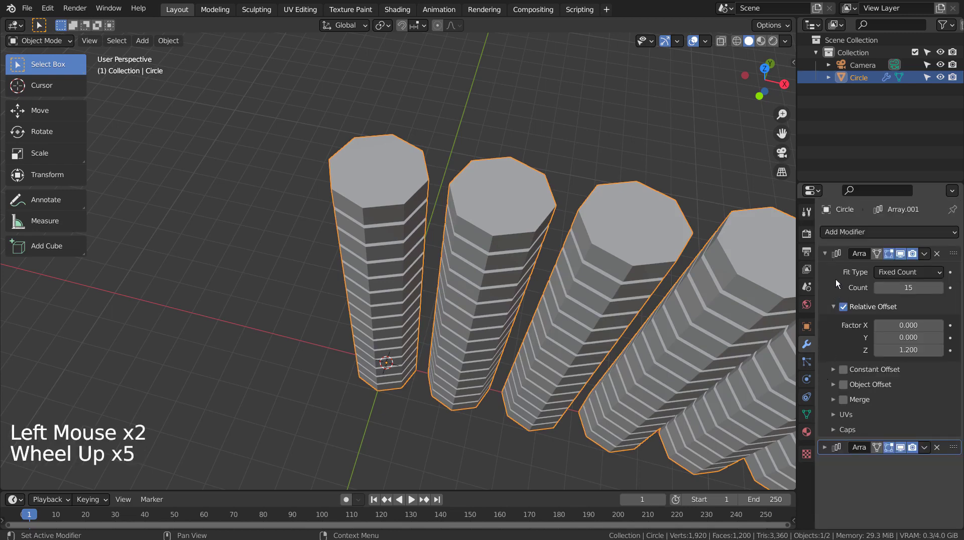
left_click(825, 254)
left_click(835, 233)
left_click(749, 264)
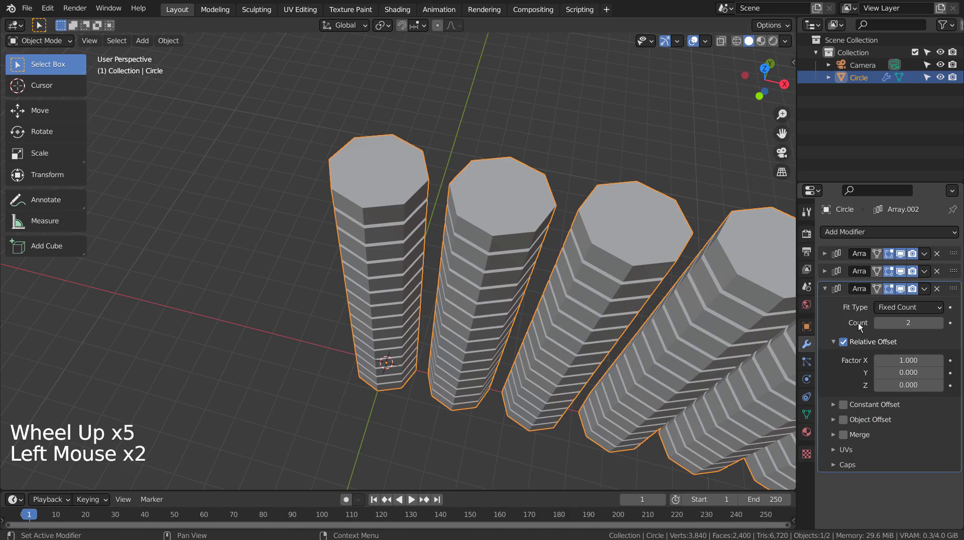
Set the third array to X offset 0, Y offset 1.2, count 8
left_click(920, 360)
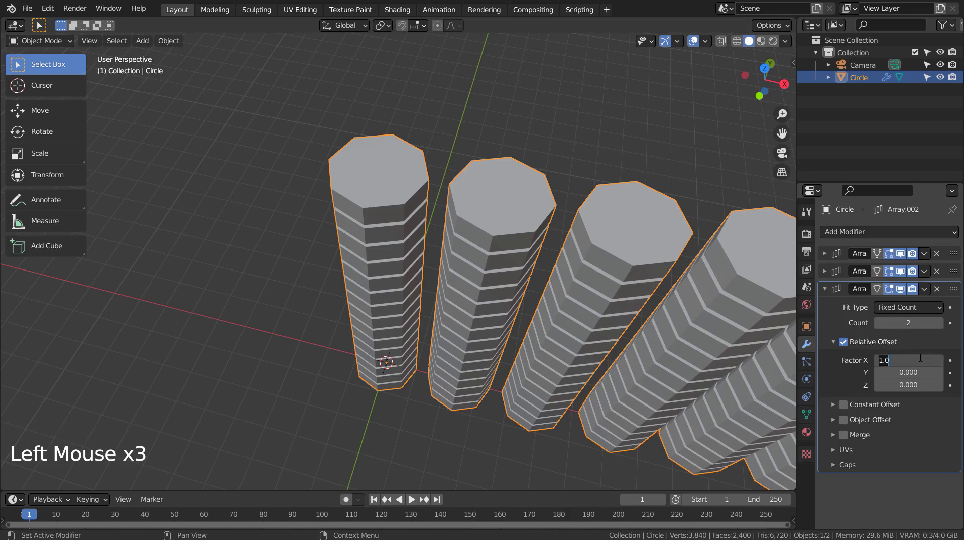
type("0")
key("Tab")
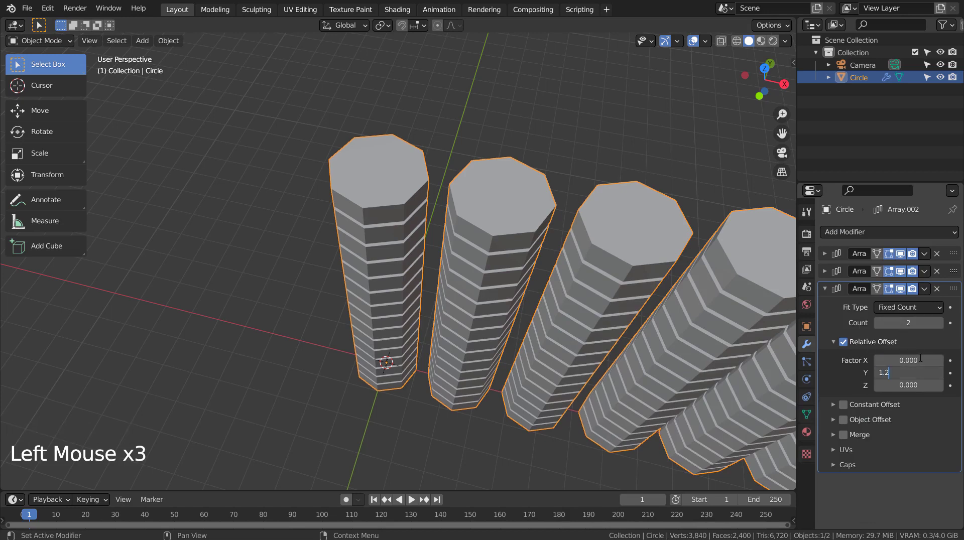
type("1.2")
key("Return")
left_click(916, 324)
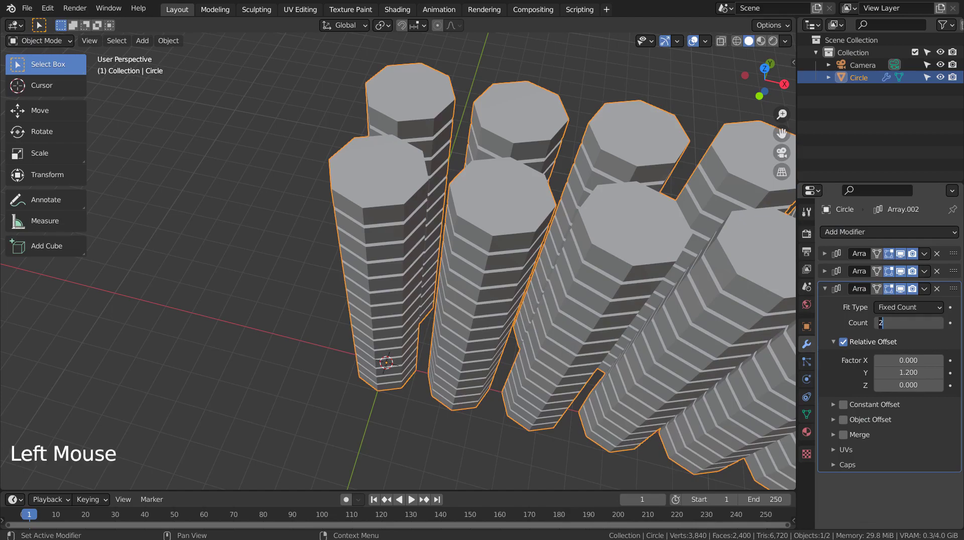
type("8")
key("Return")
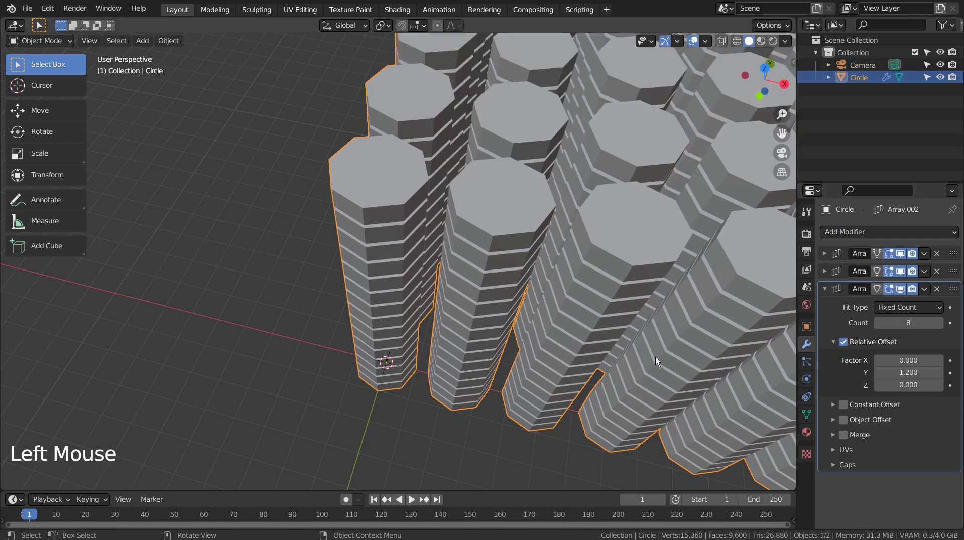
middle_click_drag(656, 357, 710, 419)
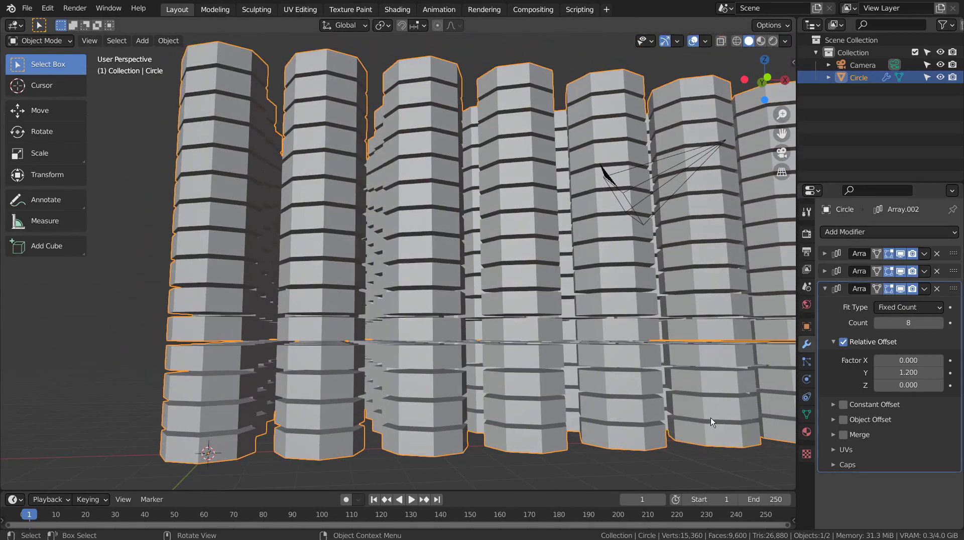
Create a new material with Metallic 0.959 and Roughness 0.244
left_click(807, 432)
left_click(889, 272)
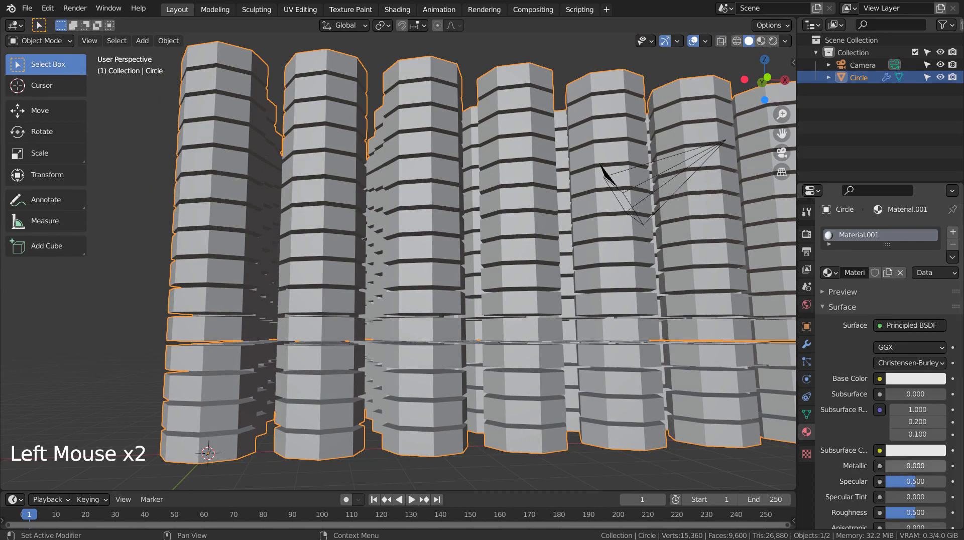
left_click_drag(899, 466, 946, 466)
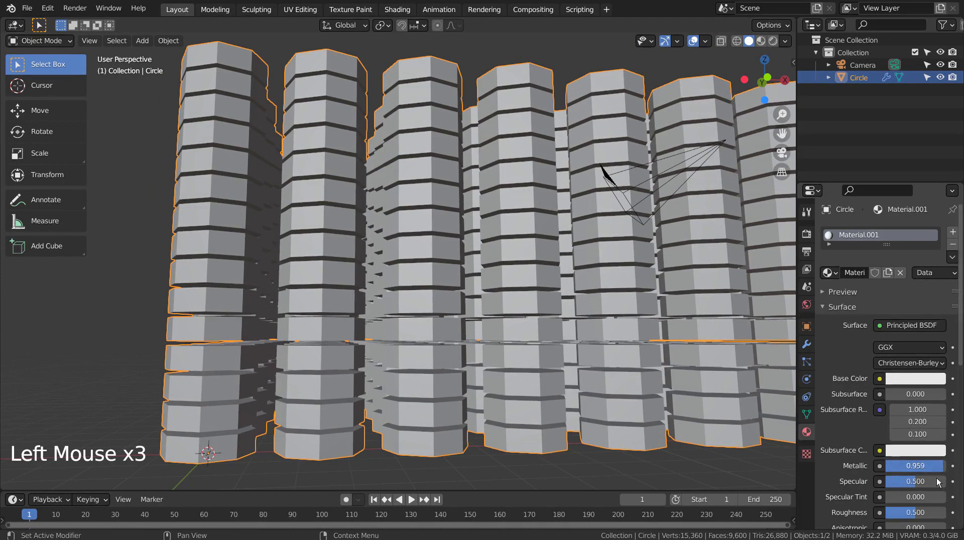
left_click_drag(929, 515, 900, 513)
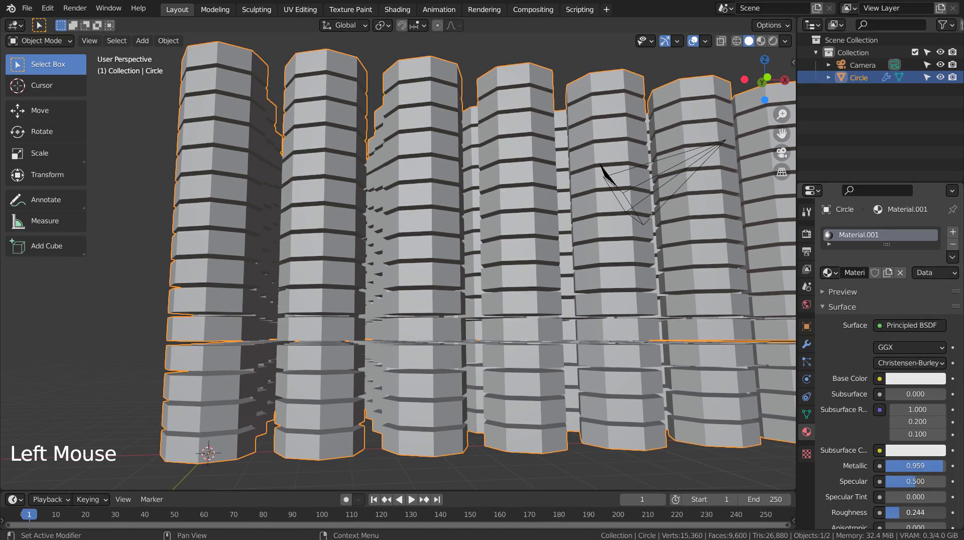
Preview the metallic towers in Material Preview, then Rendered shading
left_click(762, 42)
left_click(774, 43)
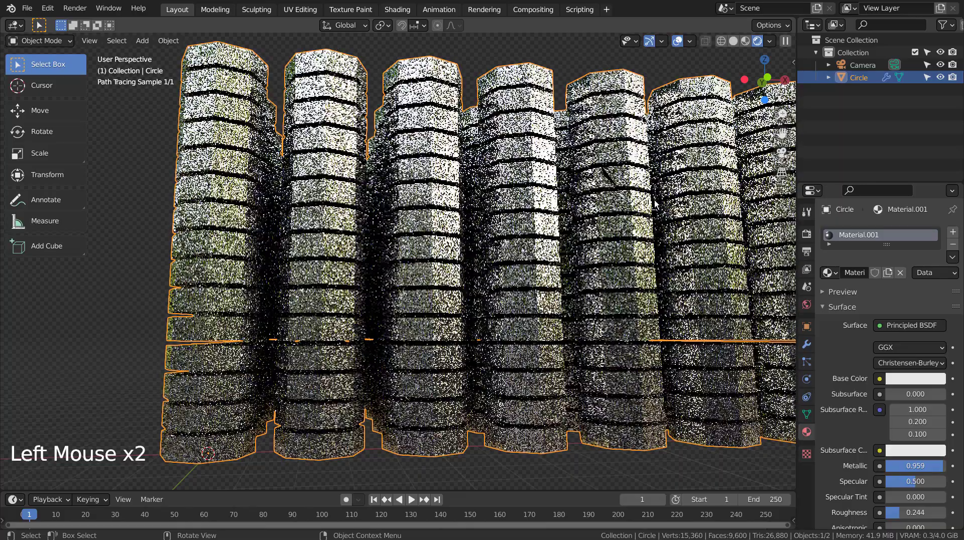
mouse_move(654, 204)
middle_mouse_down()
mouse_move(671, 136)
mouse_move(698, 248)
mouse_move(653, 261)
mouse_move(598, 257)
mouse_move(581, 233)
mouse_move(579, 244)
mouse_move(608, 240)
middle_mouse_up()
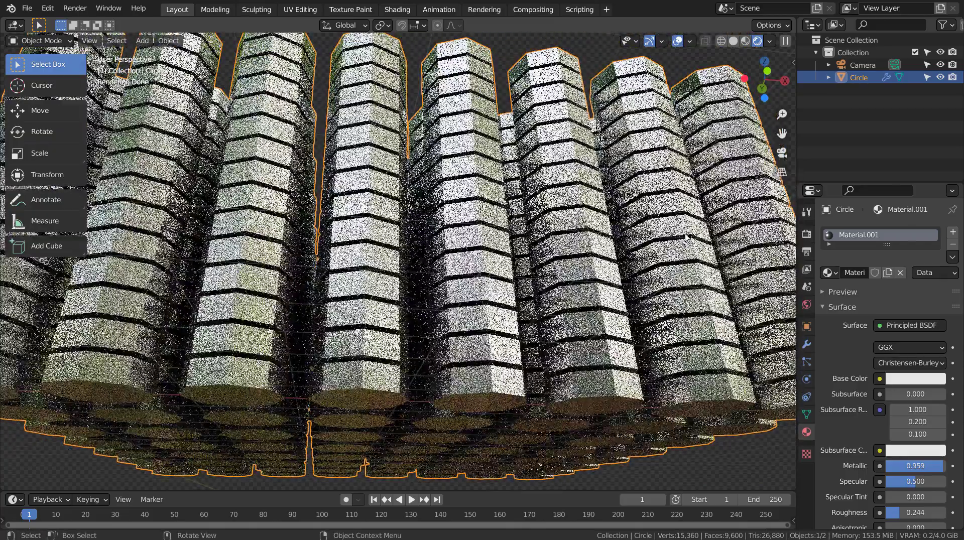
In top view with solid shading, move the tower grid to centre it on the origin
key("KP_1")
key("KP_7")
scroll(682, 234, "down", 2)
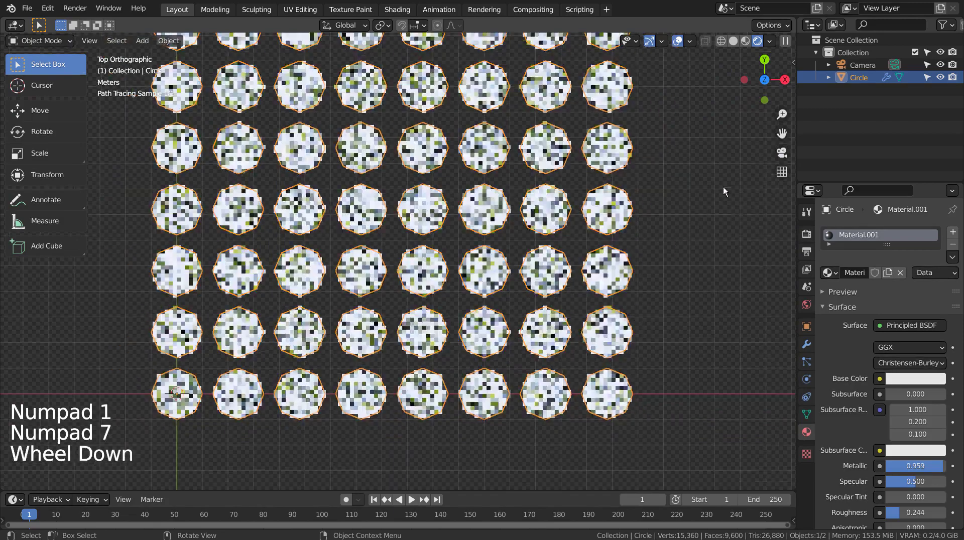
left_click(733, 42)
scroll(624, 194, "down", 4)
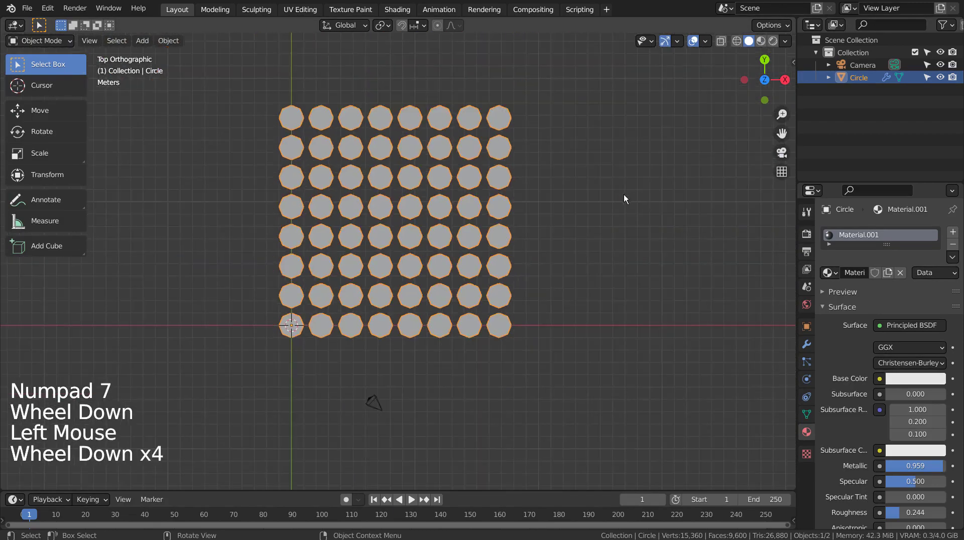
middle_click_drag(562, 207, 601, 194, "shift")
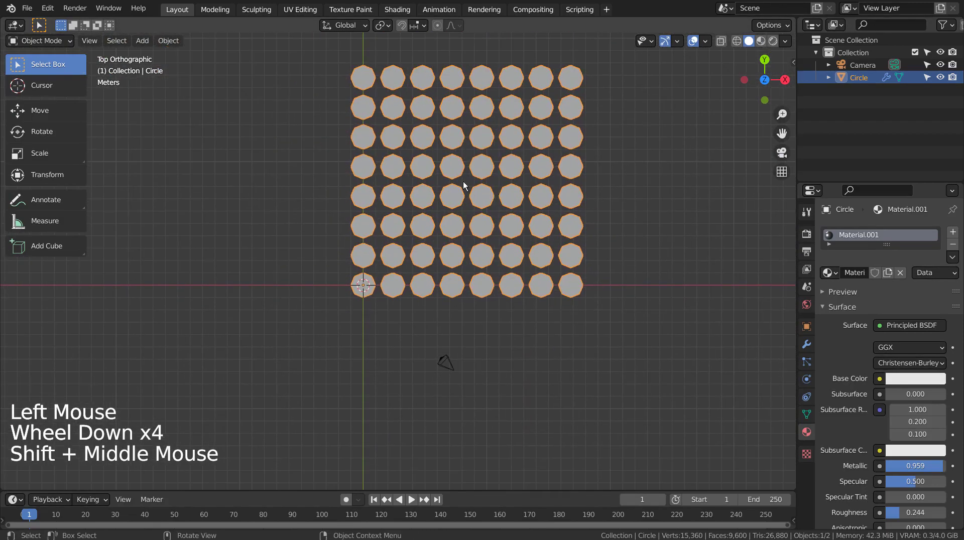
key("g")
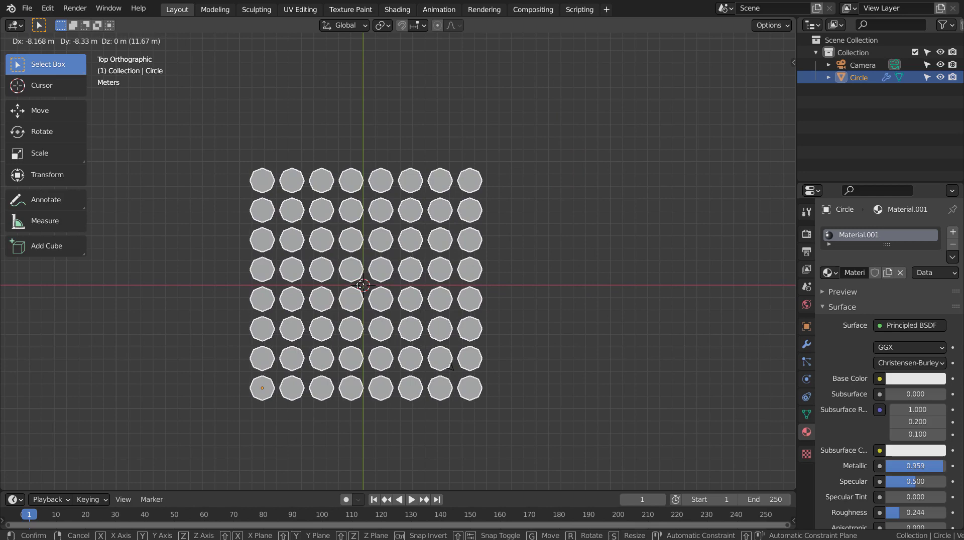
left_click(358, 286)
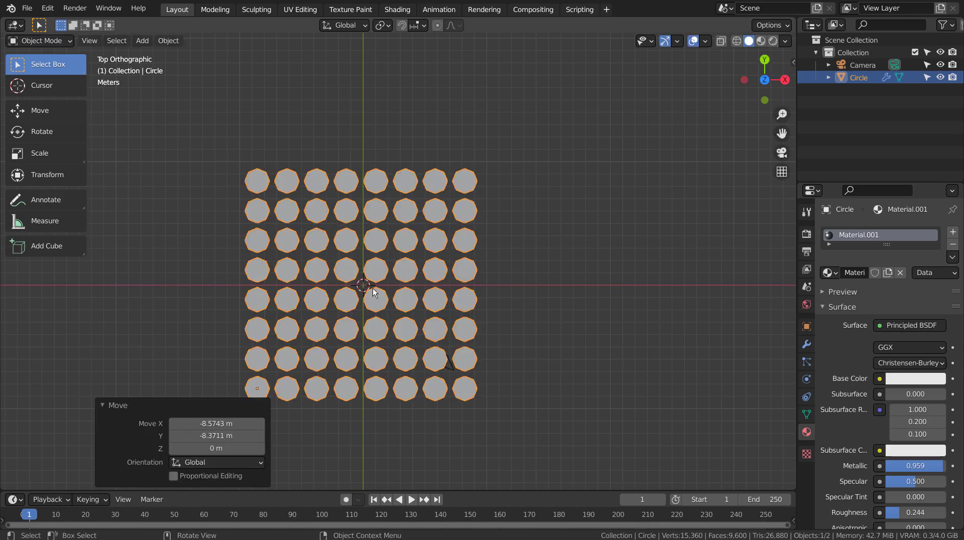
Nudge the grid along X, then along Y so its bottom row sits on the X axis
key("g")
key("x")
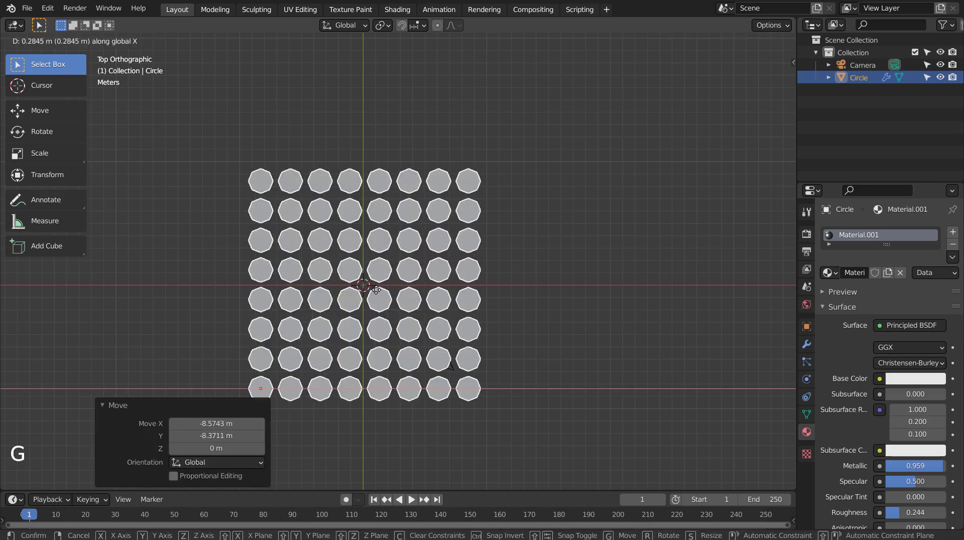
left_click(374, 291)
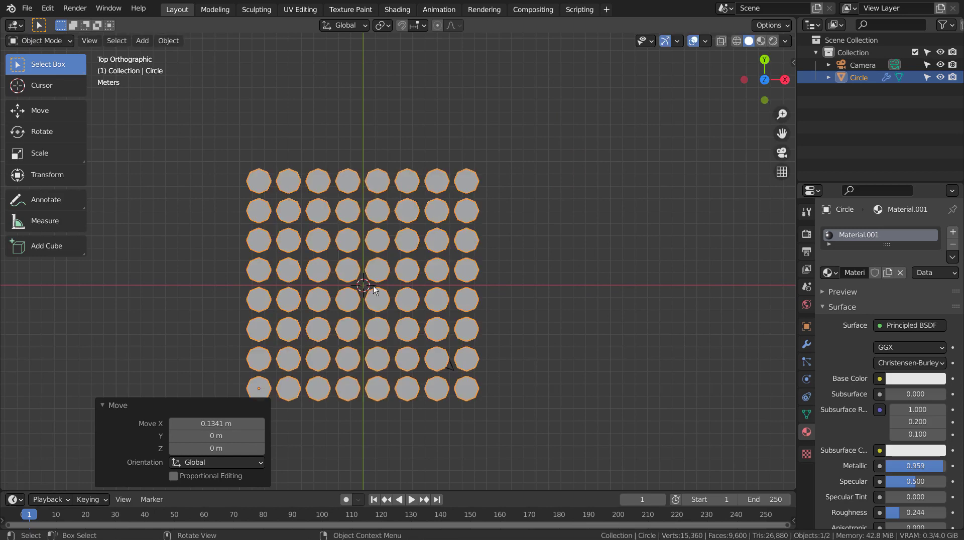
key("g")
key("y")
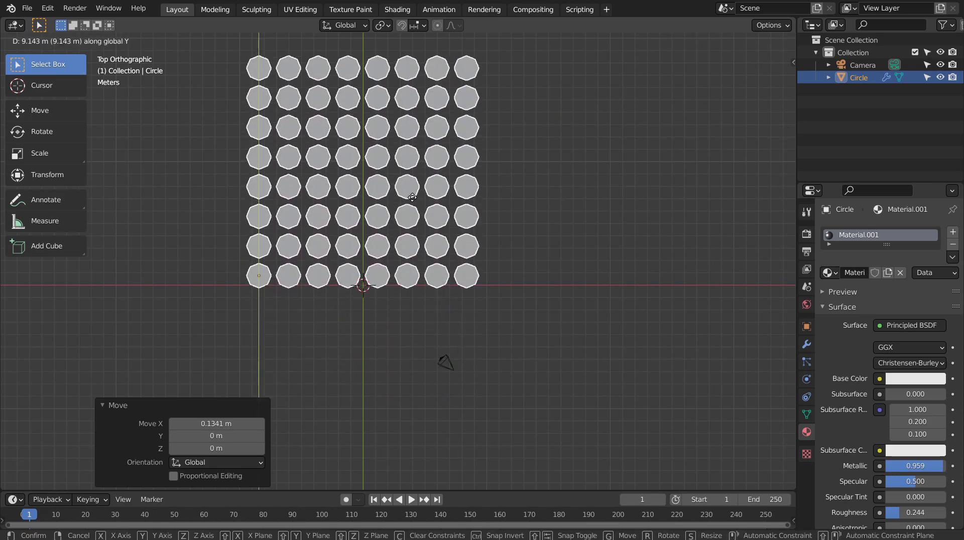
left_click(412, 198)
middle_click_drag(414, 200, 622, 248)
scroll(496, 194, "up", 4)
middle_click_drag(622, 247, 605, 233)
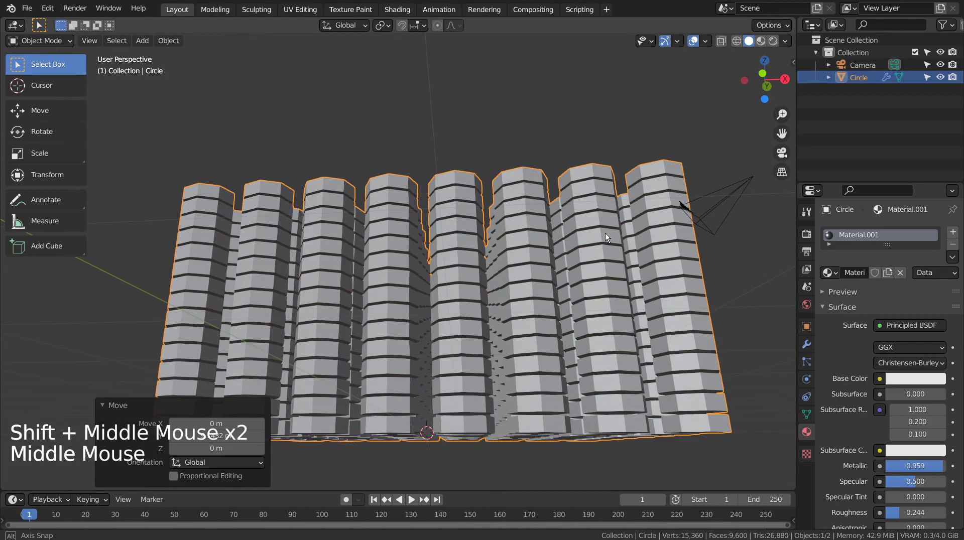
Align the camera to the current viewport view
middle_click(604, 233)
middle_click(605, 233)
middle_click(605, 233)
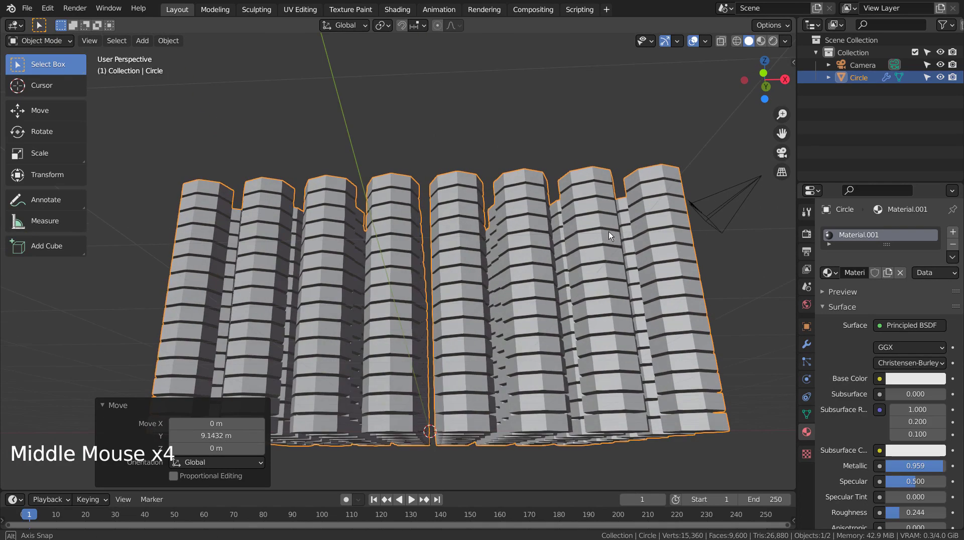
key("ctrl+alt+KP_0")
scroll(605, 255, "up", 1)
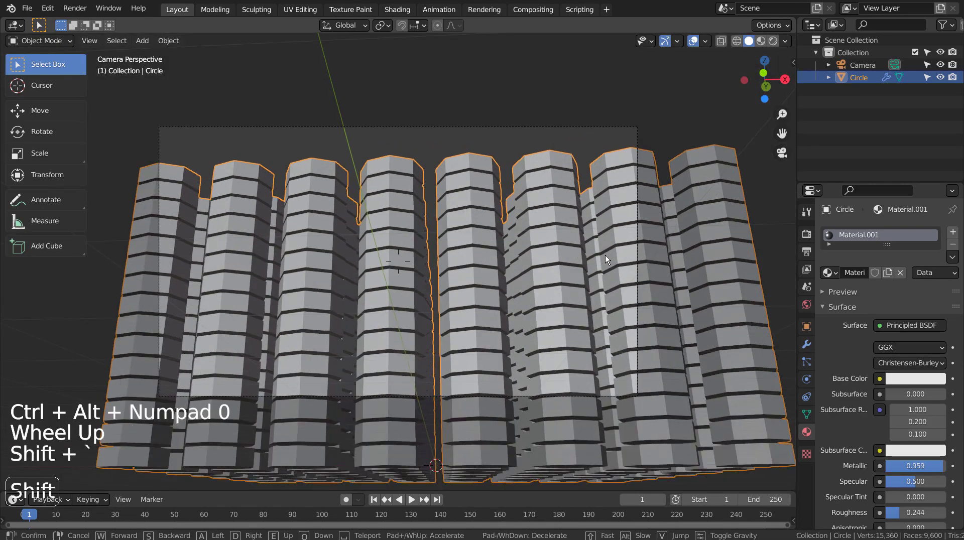
Walk the camera back, forward and sideways until the towers fill the frame, bases included
key("shift+grave")
key("s")
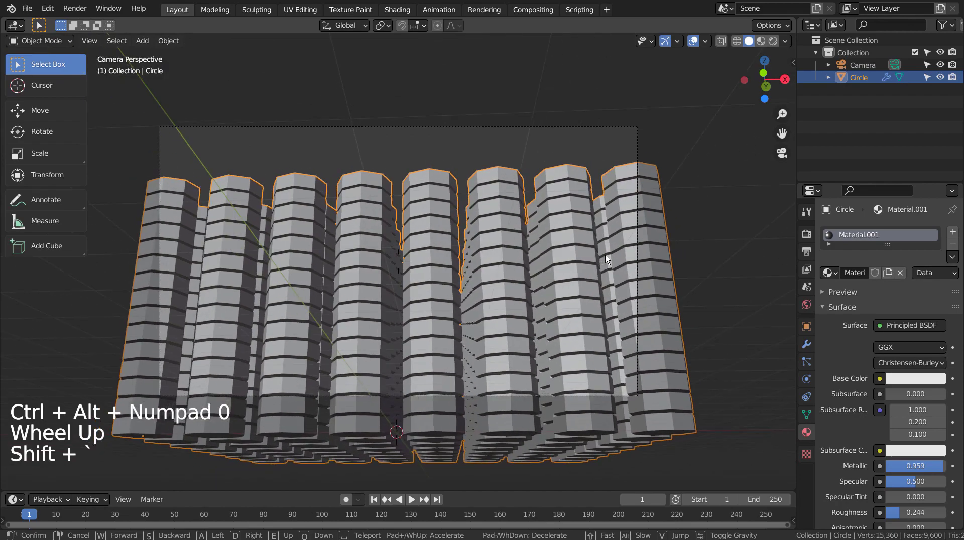
key("a")
key("w")
key("a")
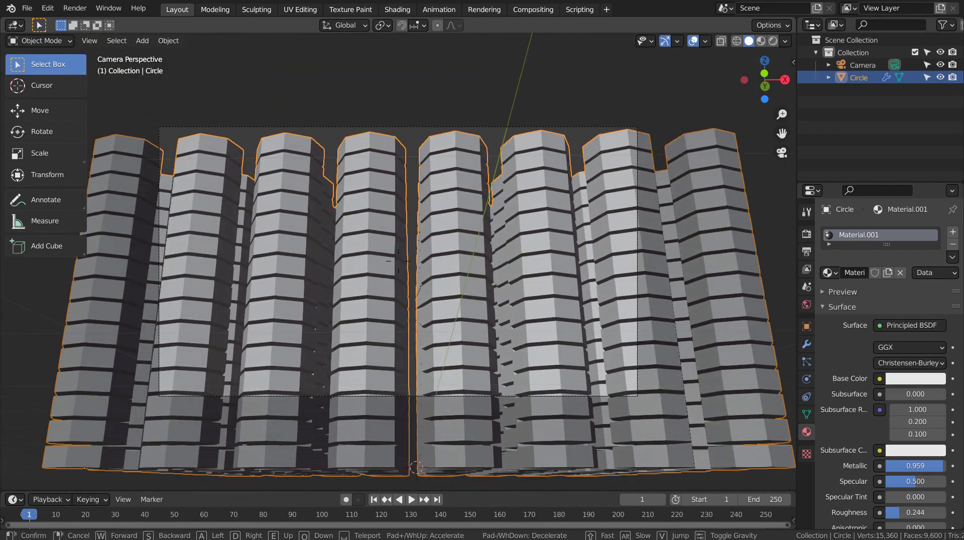
key("s")
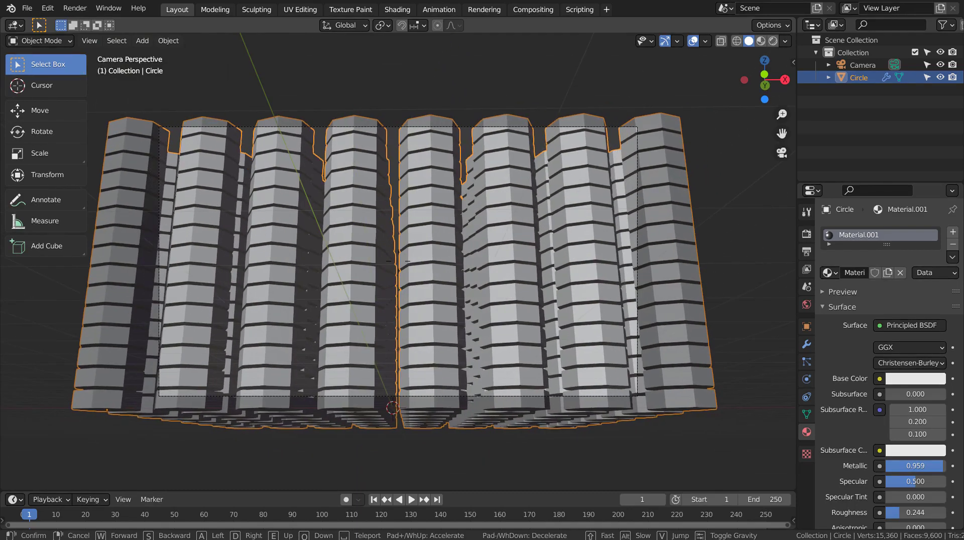
key("w")
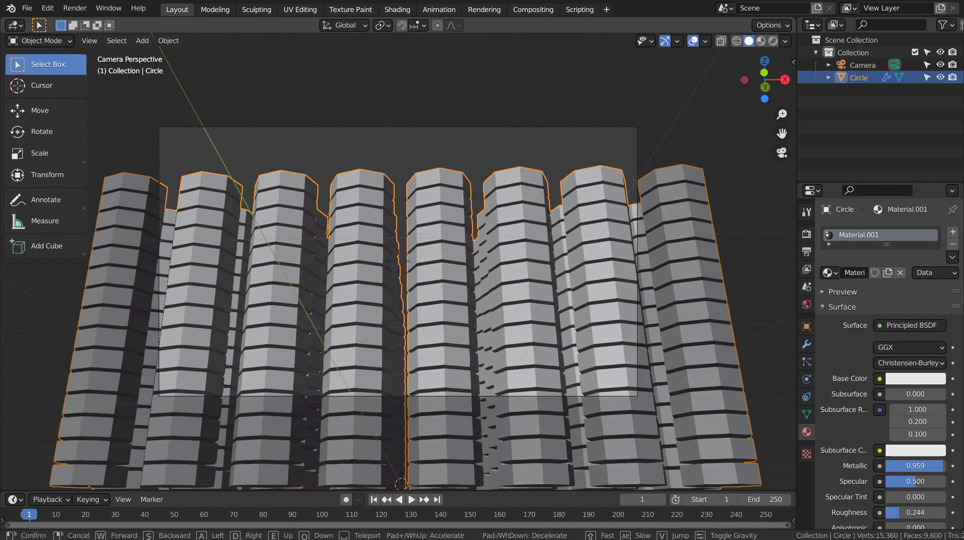
key("d")
key("w")
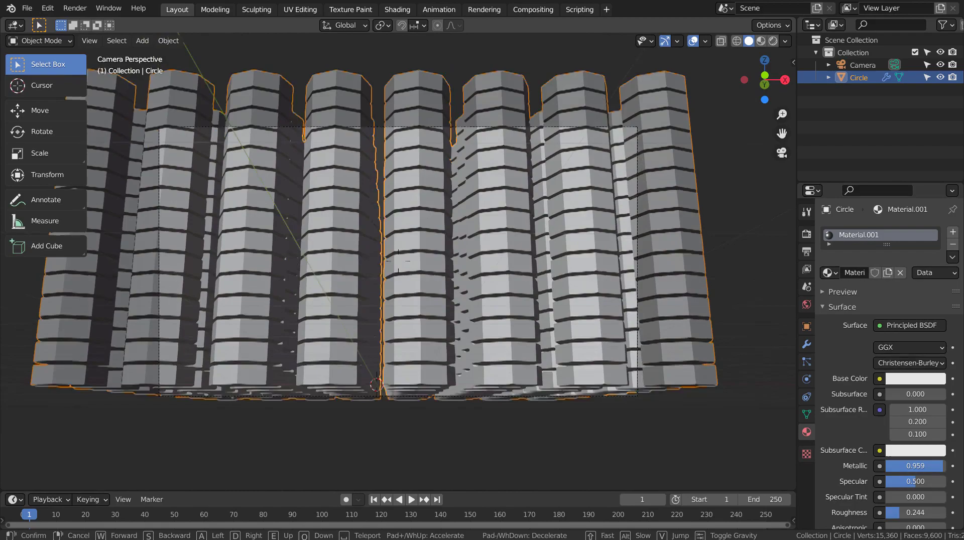
key("s")
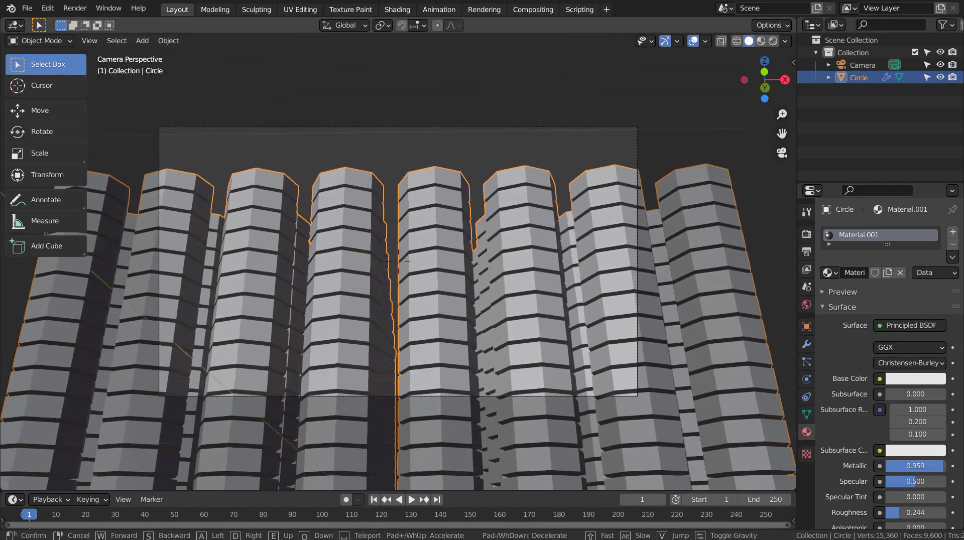
key("s")
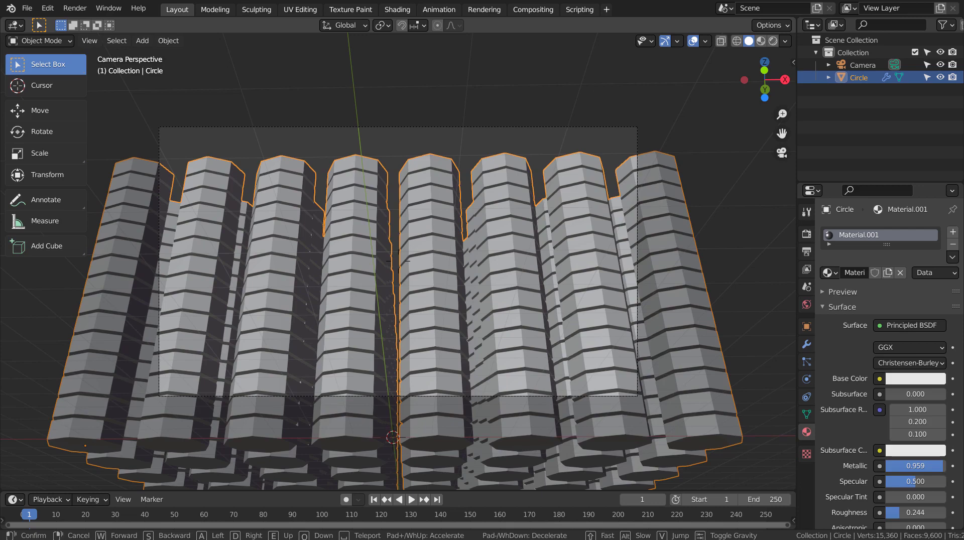
key("a")
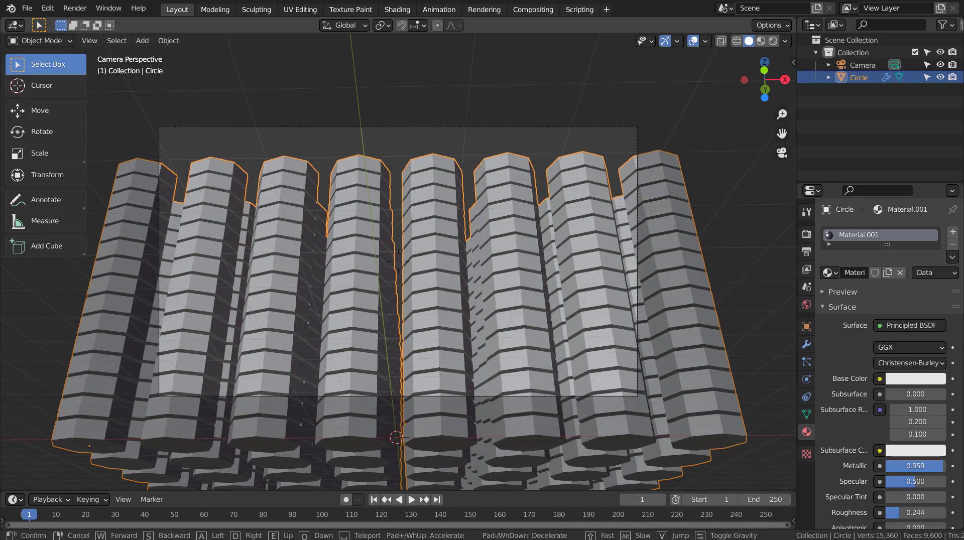
left_click(540, 168)
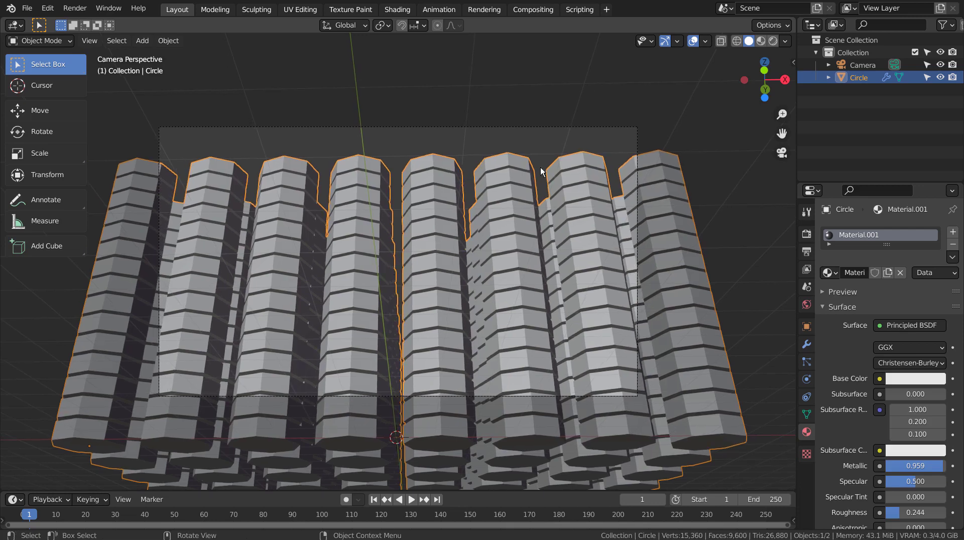
Switch to rendered preview and try lowering and rotating the grid, undoing the move
left_click(762, 40)
left_click(775, 40)
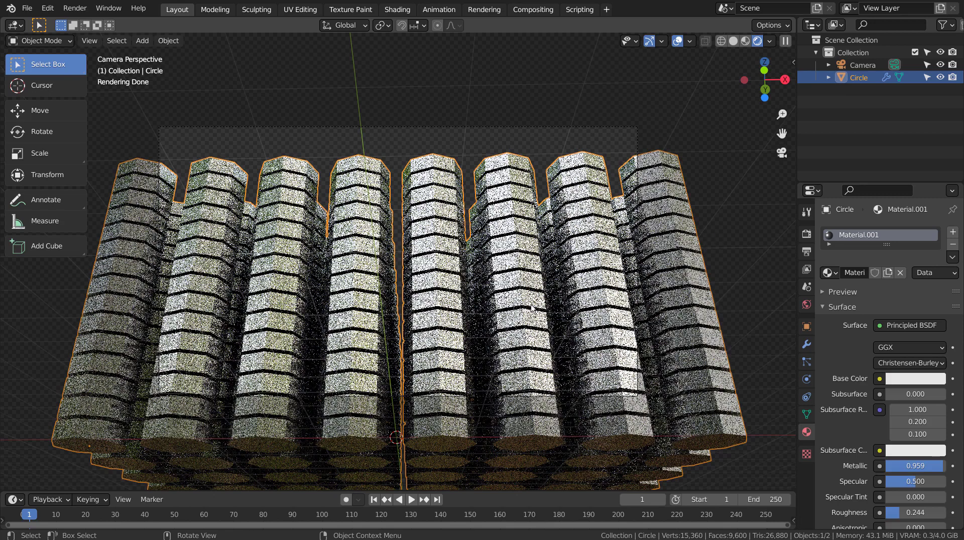
key("g")
key("z")
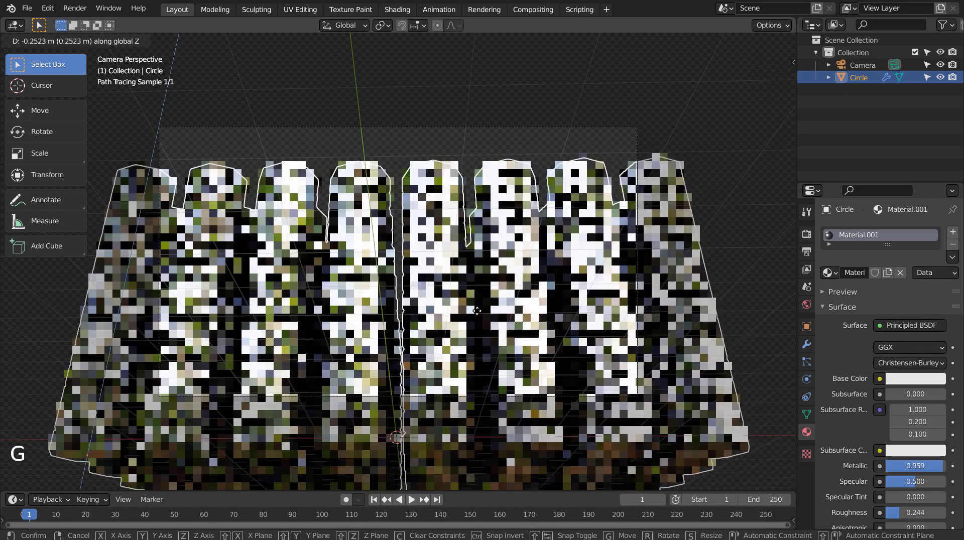
left_click(471, 318)
key("ctrl+z")
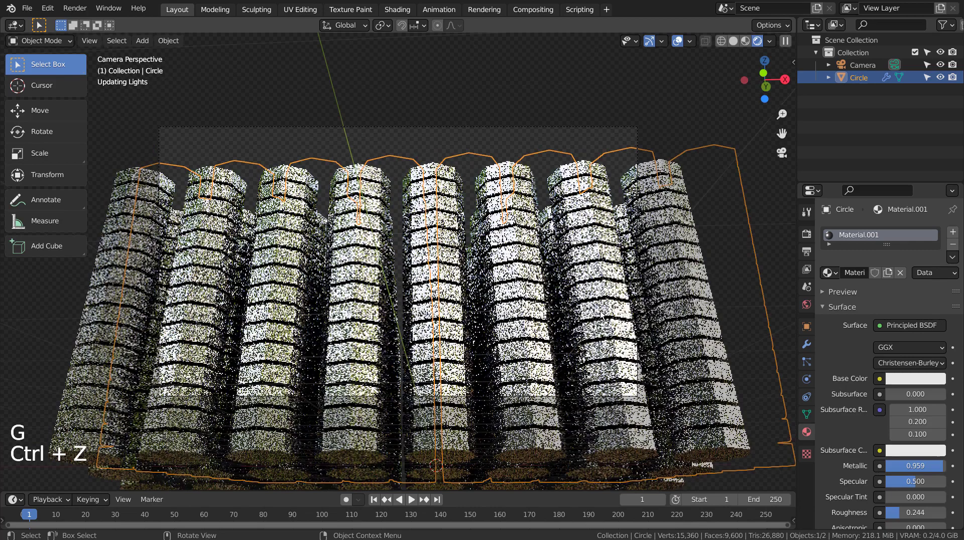
key("r")
left_click(603, 310)
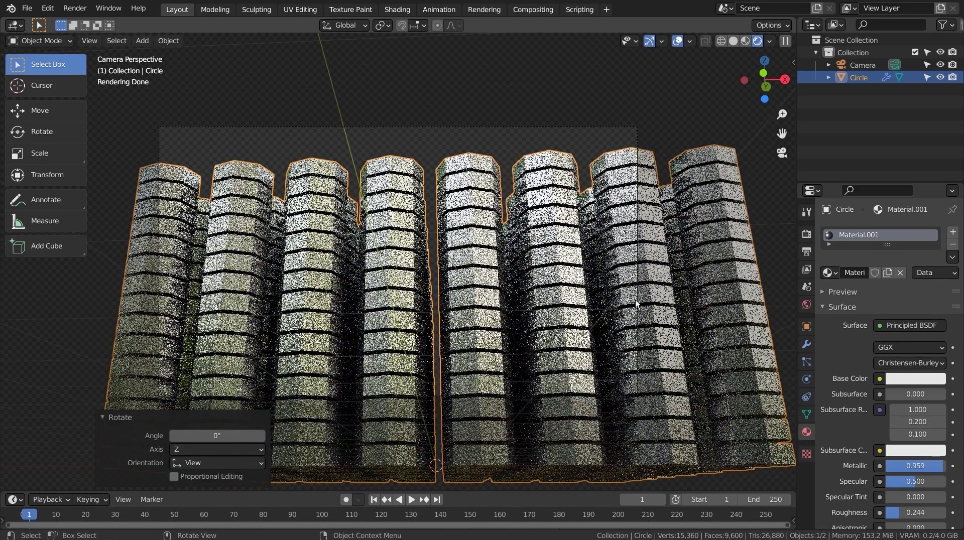
key("ctrl+shift+z")
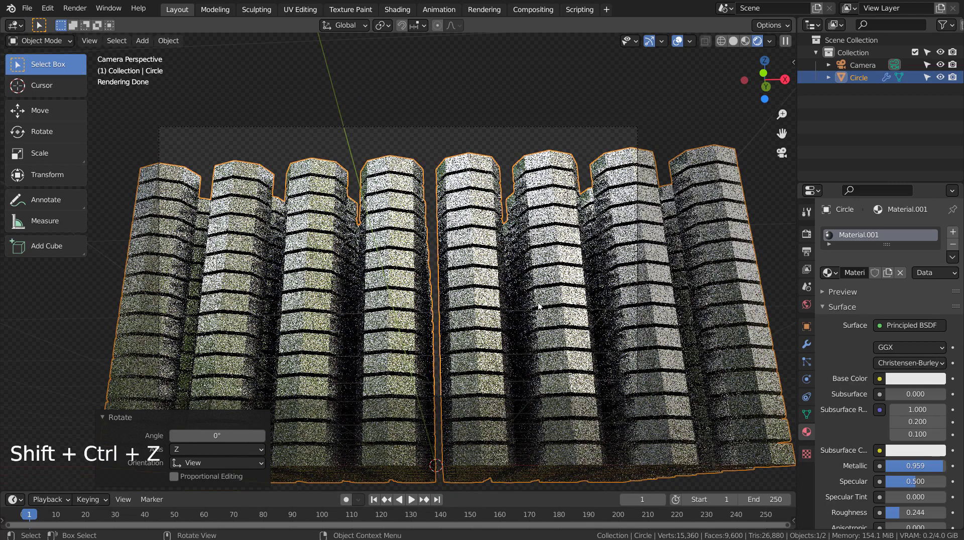
Orbit to a front view of the towers and snap the camera to it
middle_click_drag(484, 308, 512, 365)
key("KP_1")
scroll(476, 314, "up", 2)
scroll(476, 315, "down", 2)
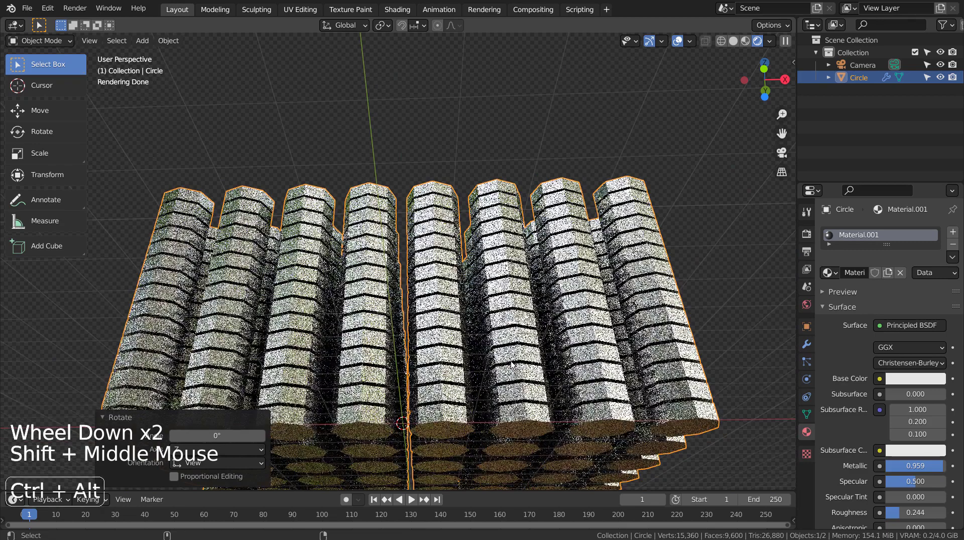
key("ctrl+alt+KP_0")
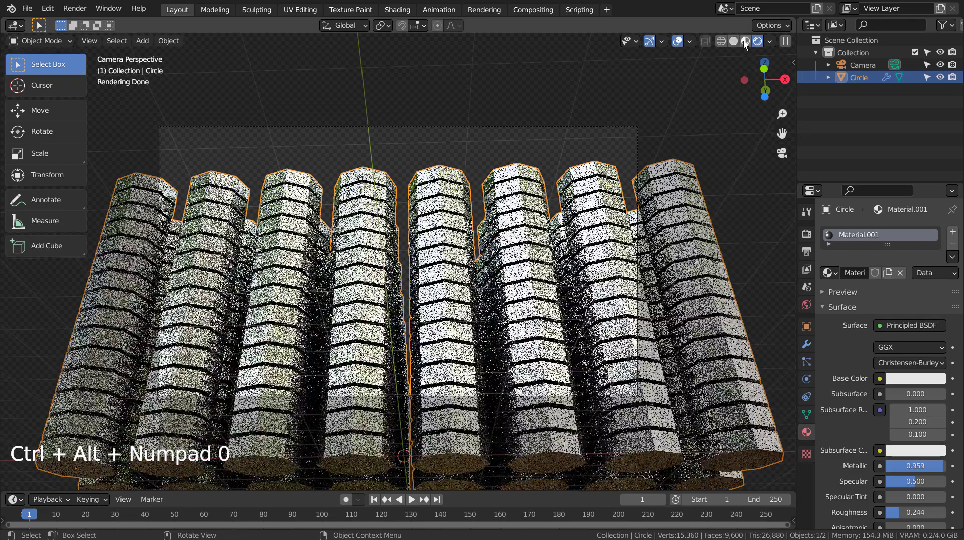
Switch to wireframe shading and reselect the tower grid object
left_click(734, 41)
left_click(734, 42)
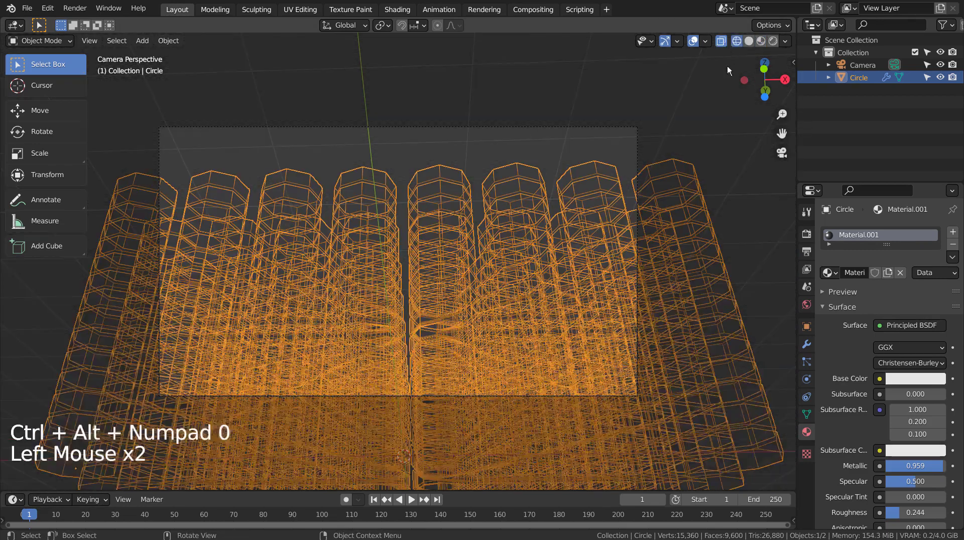
left_click(675, 210)
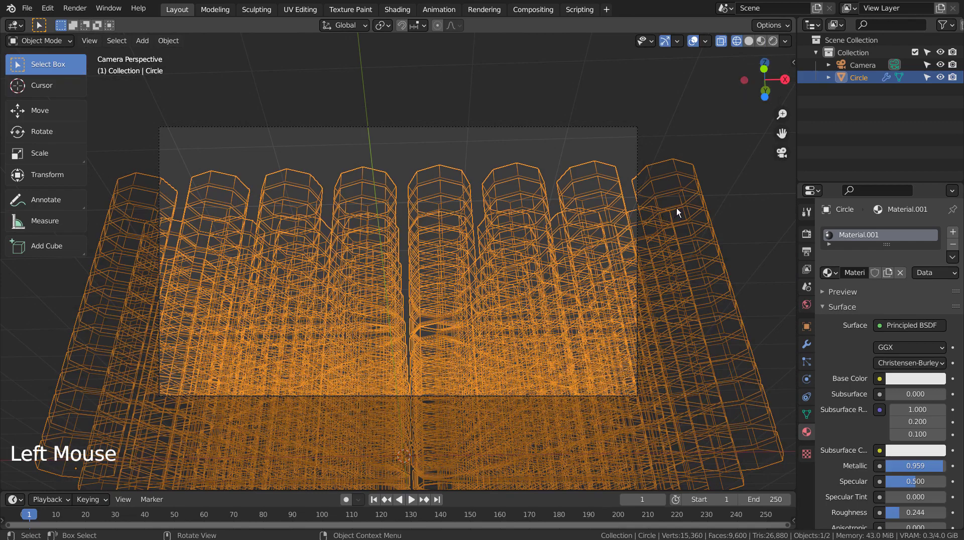
left_click(565, 226)
left_click(541, 129)
left_click(521, 215)
Rotate the tower grid slightly about Z, ending at 1.31°
key("r")
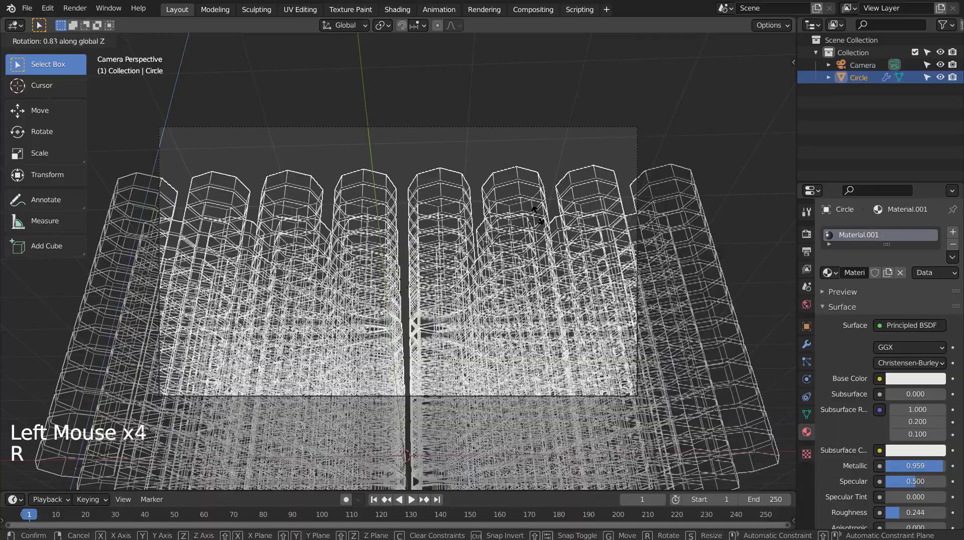
left_click(421, 248)
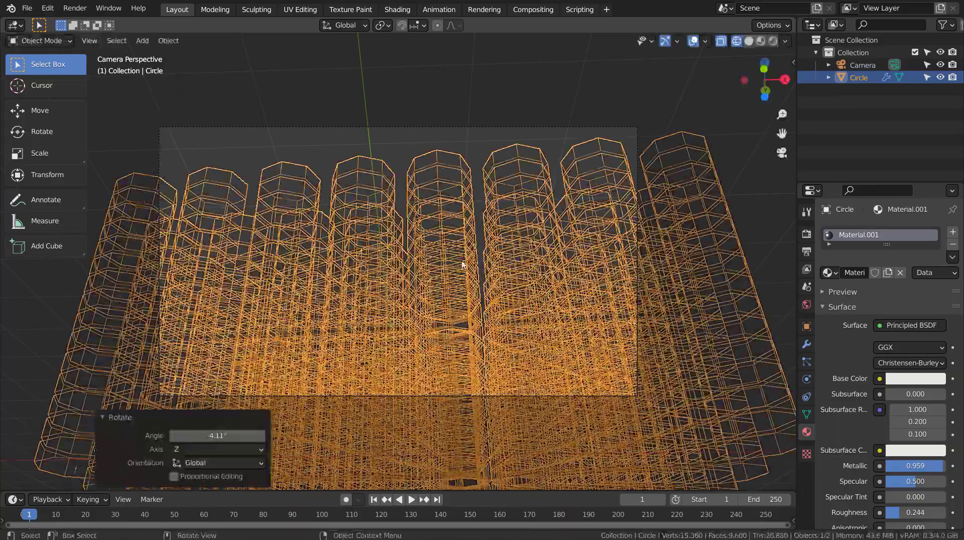
key("r")
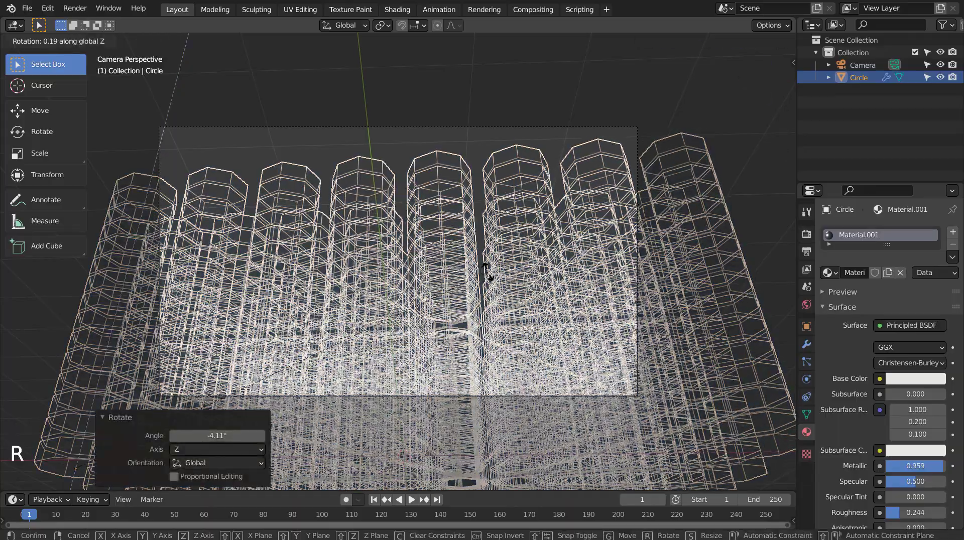
left_click(515, 272)
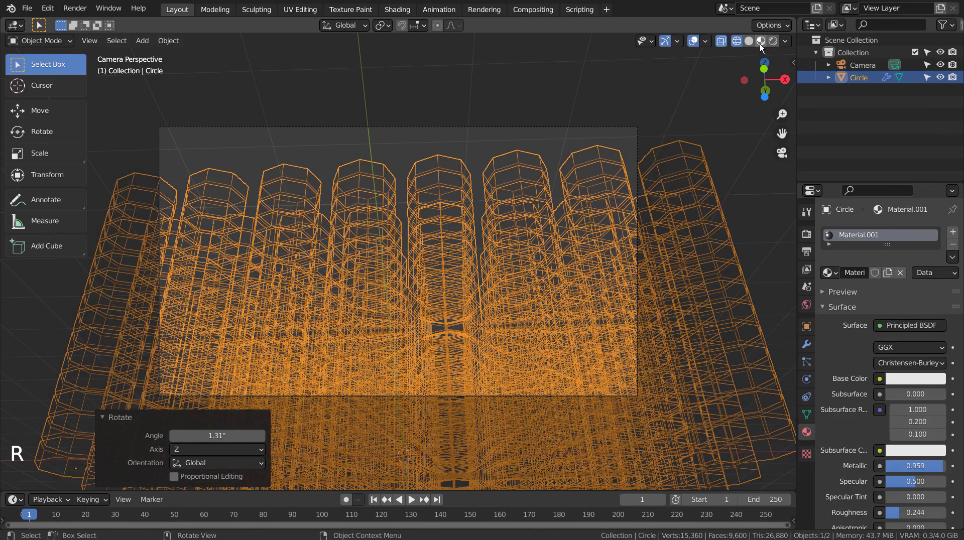
In rendered preview, replace the world's forest image with a Sky Texture
left_click(773, 41)
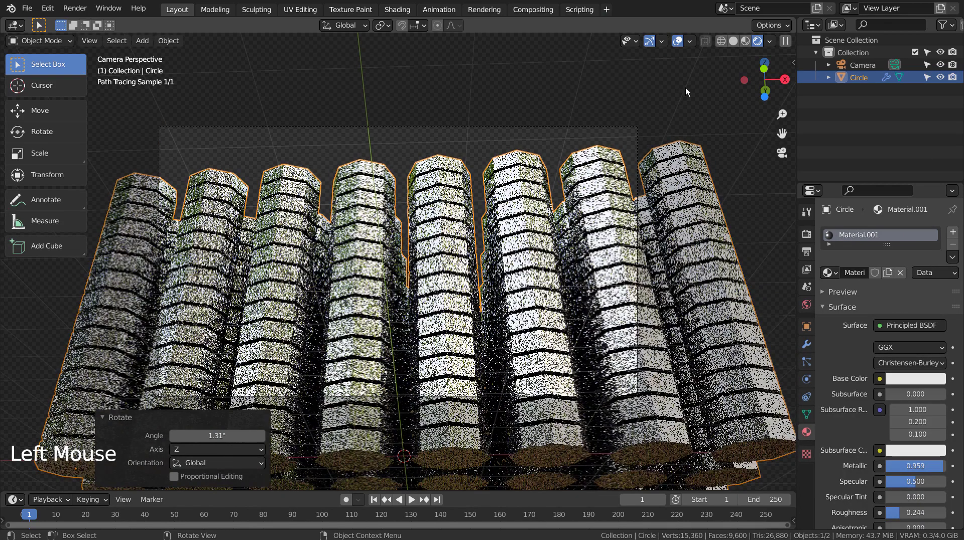
left_click(685, 87)
left_click(805, 307)
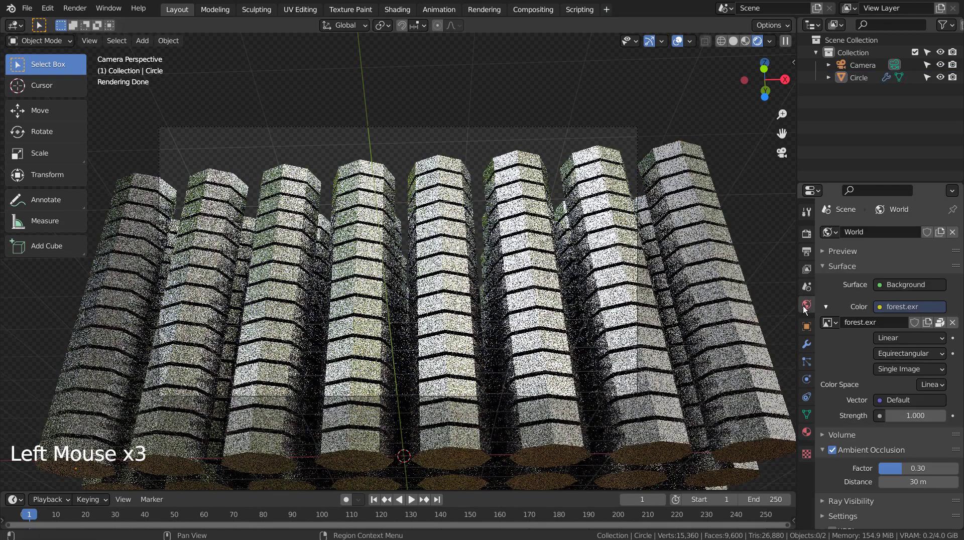
scroll(851, 309, "up", 2)
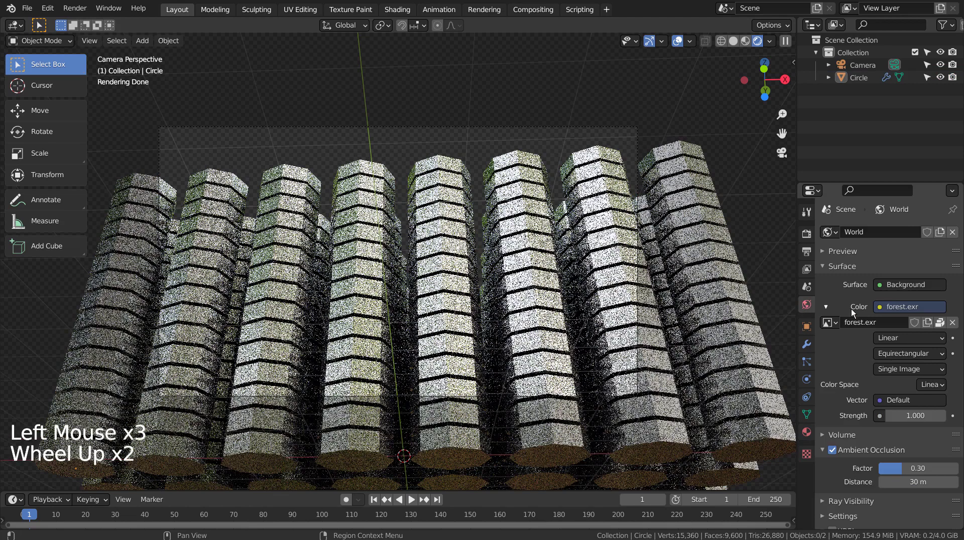
left_click(880, 307)
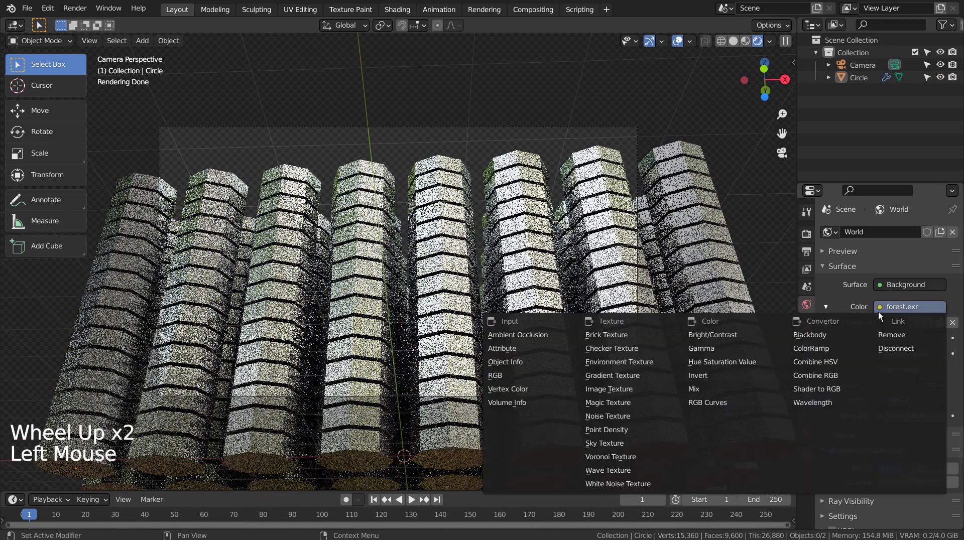
left_click(638, 442)
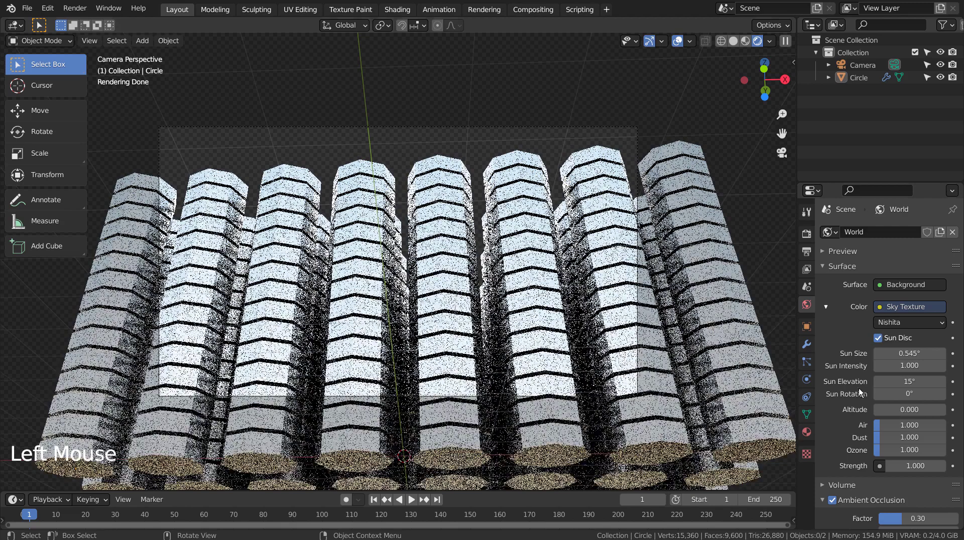
Set the Sun Intensity to 0.3 and the world Strength to 0.2
left_click(910, 366)
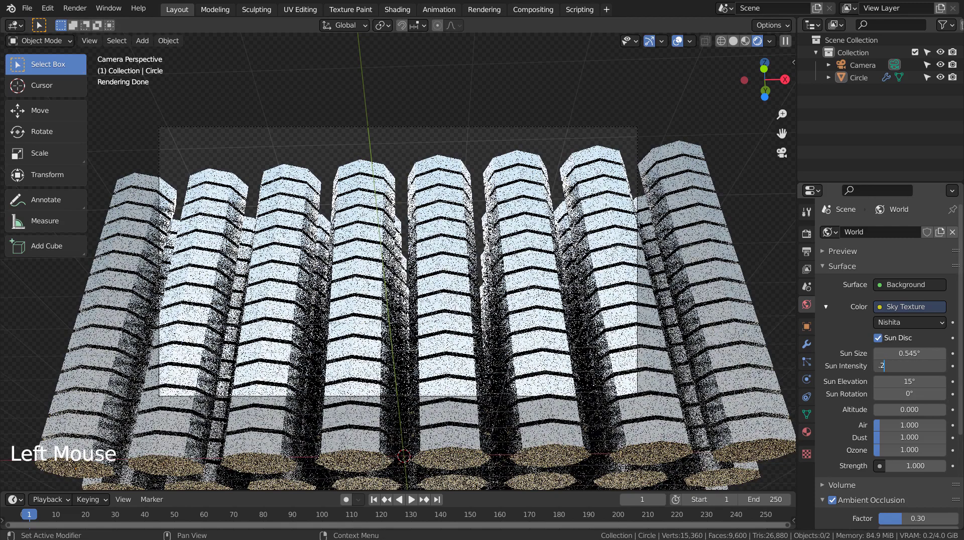
double_click(887, 366)
type("0.20.3")
key("Return")
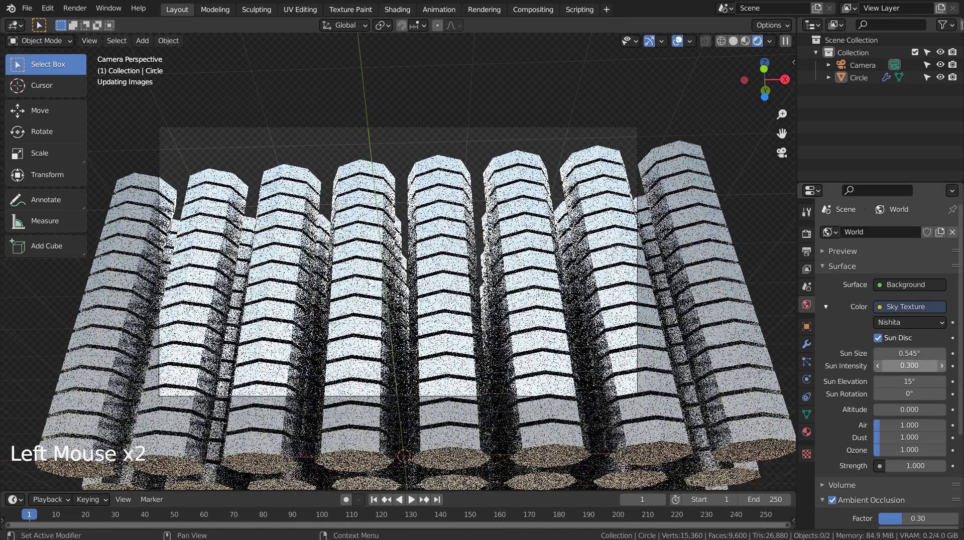
left_click(910, 466)
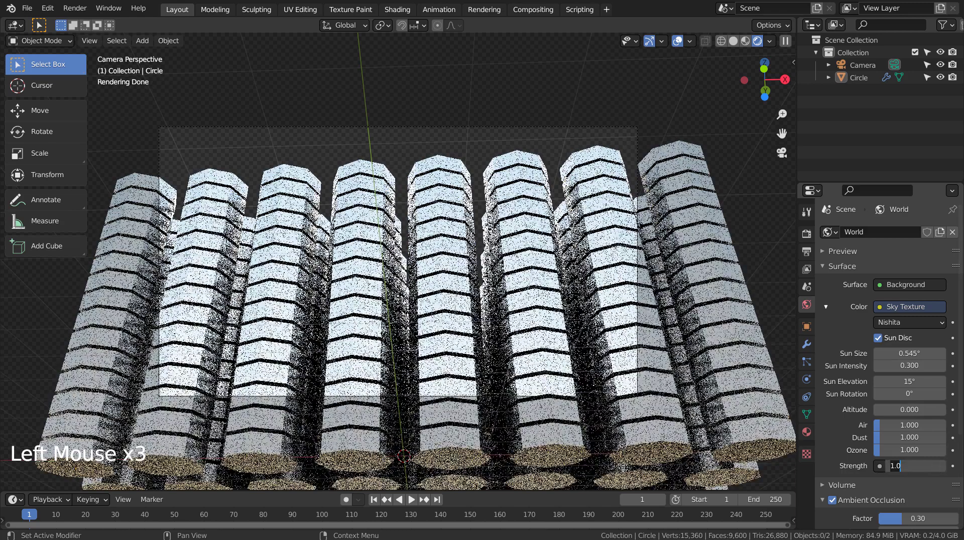
type("0.2")
key("Return")
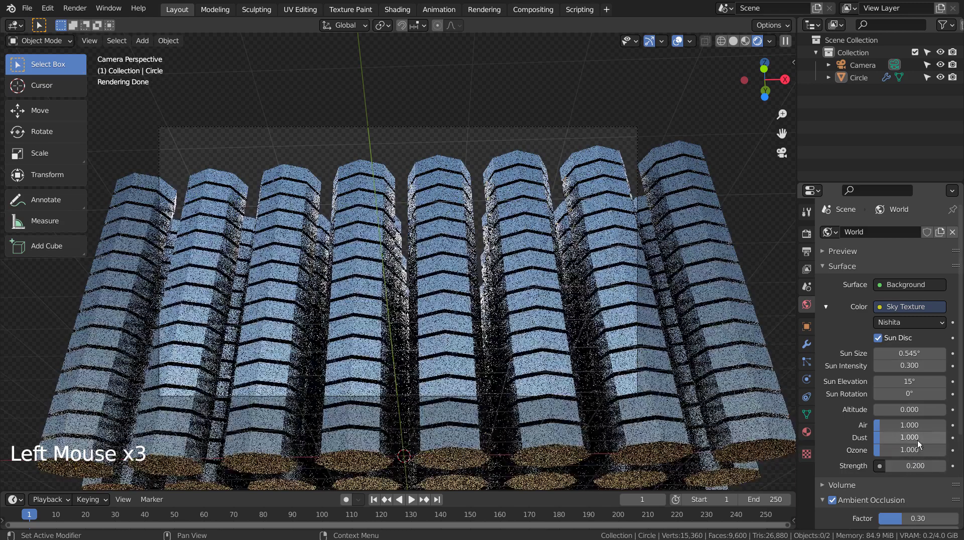
Set the Nishita sun elevation to 35° and its rotation to 90°
left_click(910, 382)
type("15d3")
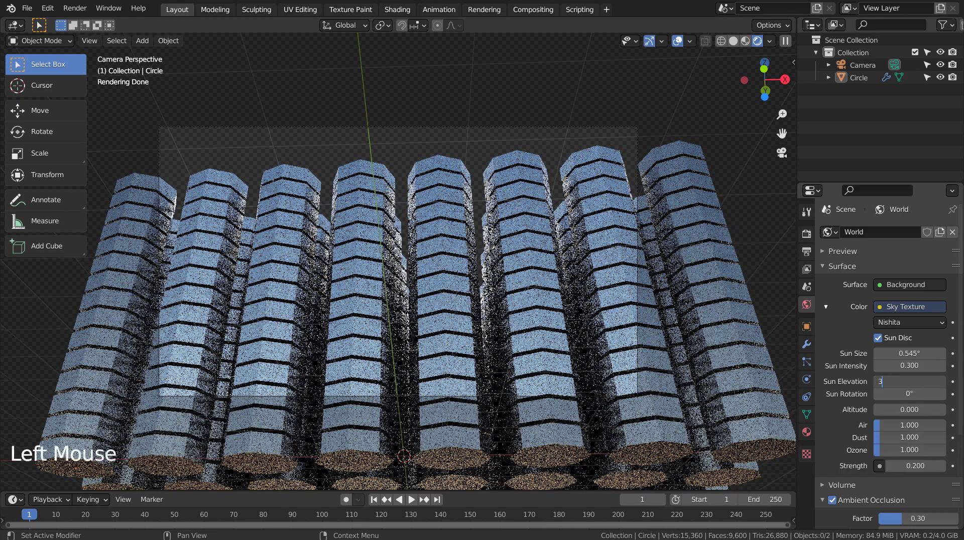
type("5")
key("Return")
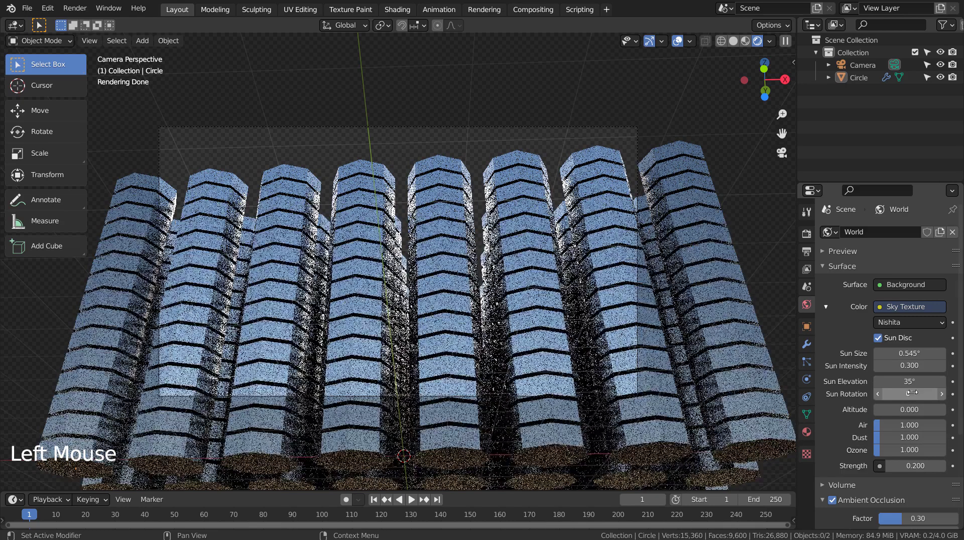
left_click(910, 395)
type("90")
key("Return")
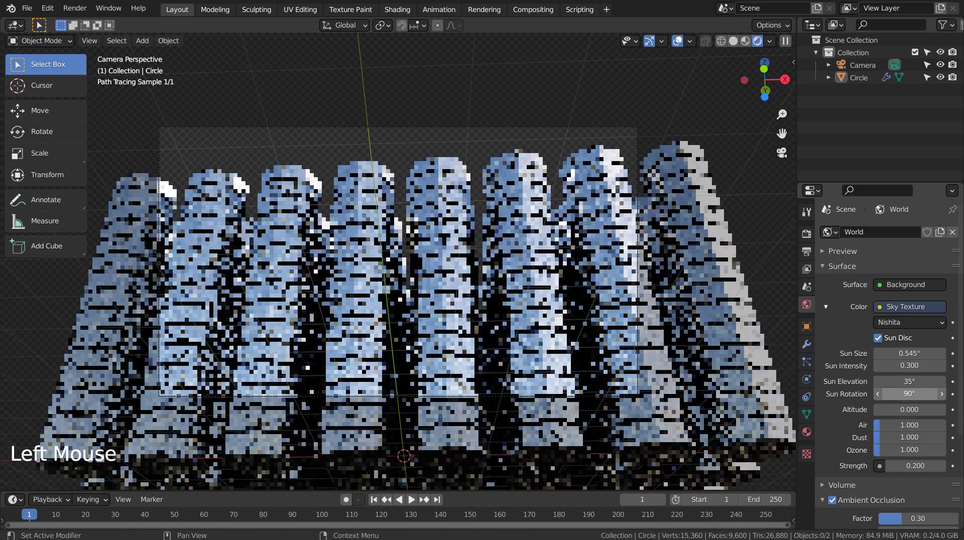
Try sun rotations of 180° and 270°, then return it to 90°
left_click(910, 394)
type("180")
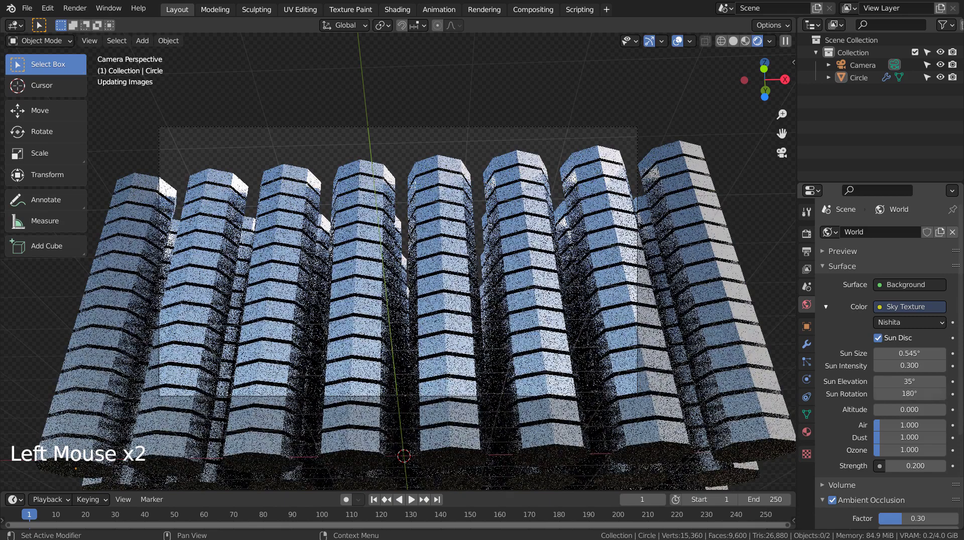
key("Return")
double_click(910, 394)
type("270")
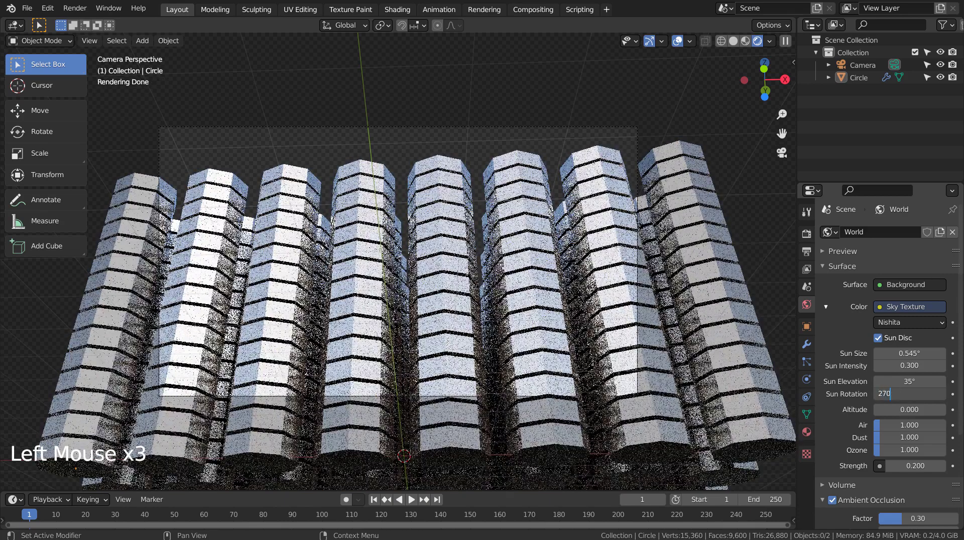
key("Return")
left_click(910, 394)
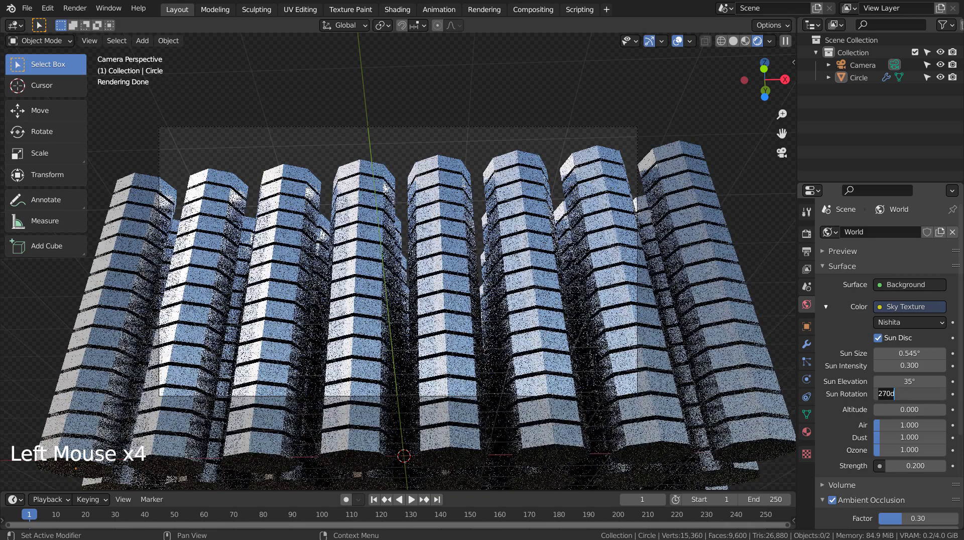
type("90")
key("Return")
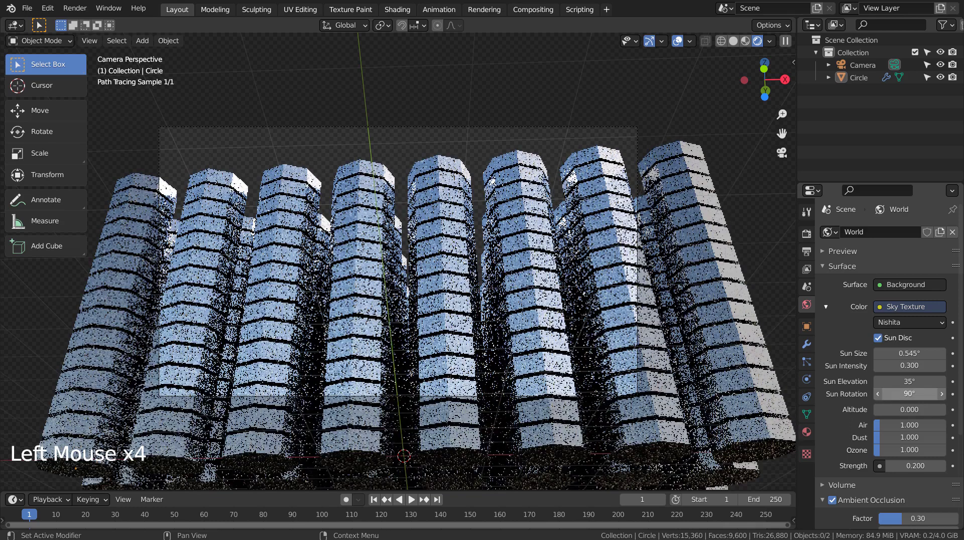
Try further sun rotation entries of 0° and 180°
left_click(910, 395)
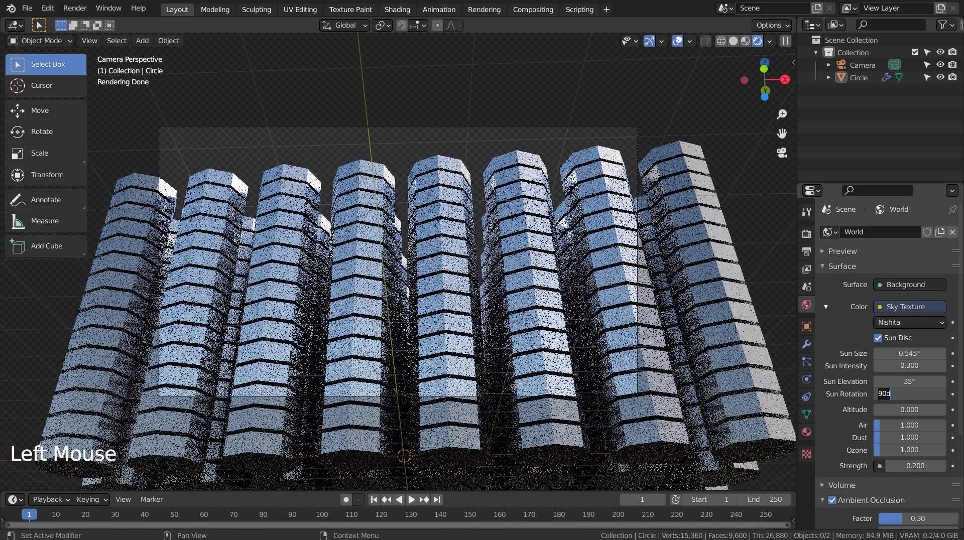
type("0")
key("Return")
scroll(909, 394, "up", 1)
left_click(910, 395)
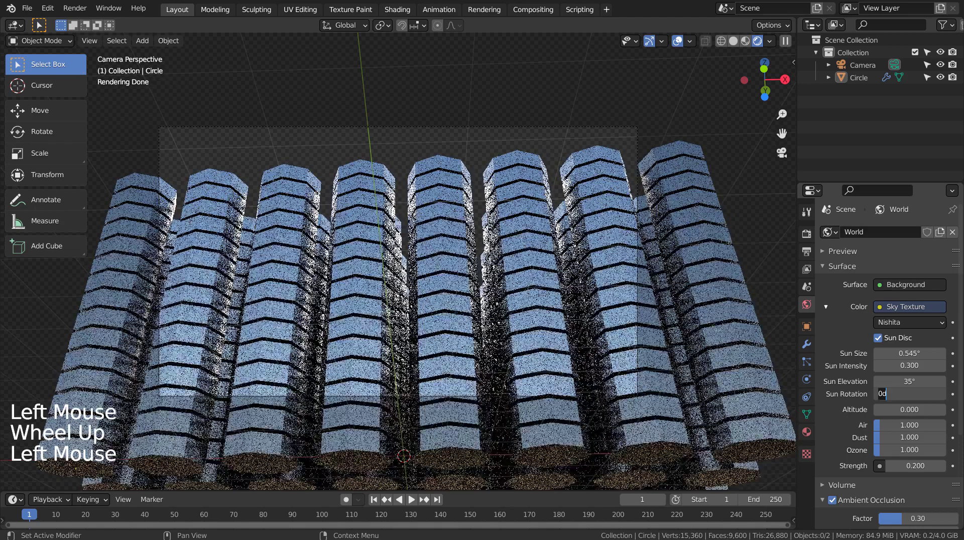
key("Return")
left_click(909, 394)
type("180d")
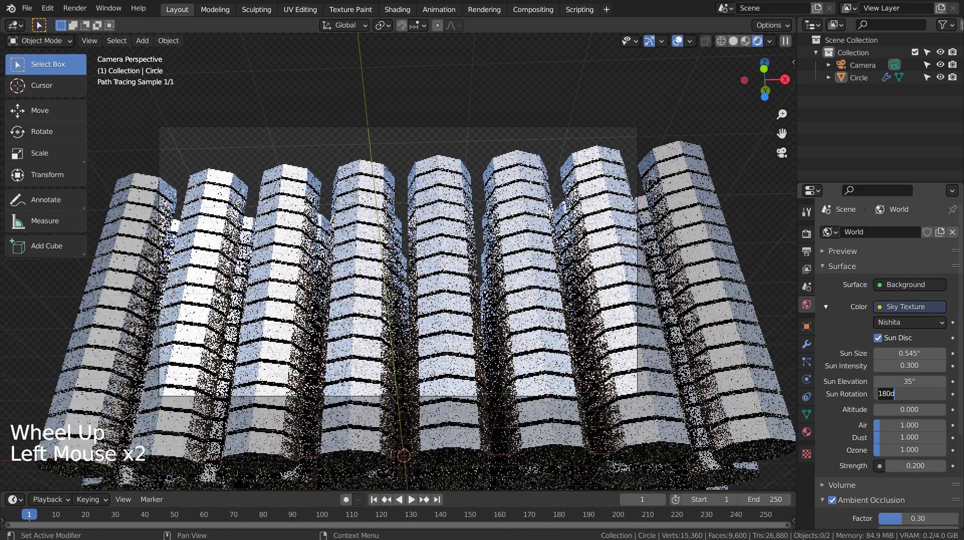
key("Return")
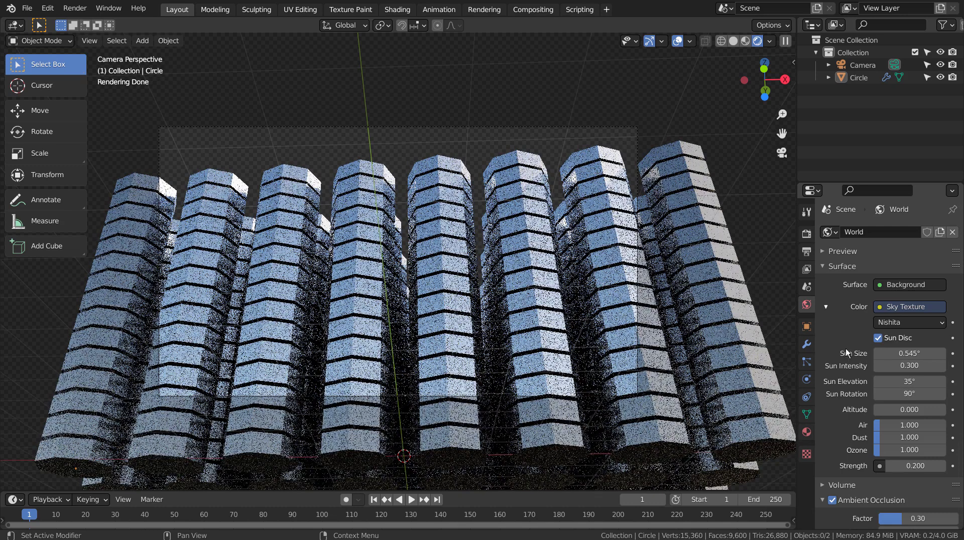
Turn off film transparency in the Render settings so the sky shows behind the towers
left_click(807, 233)
scroll(833, 331, "down", 5)
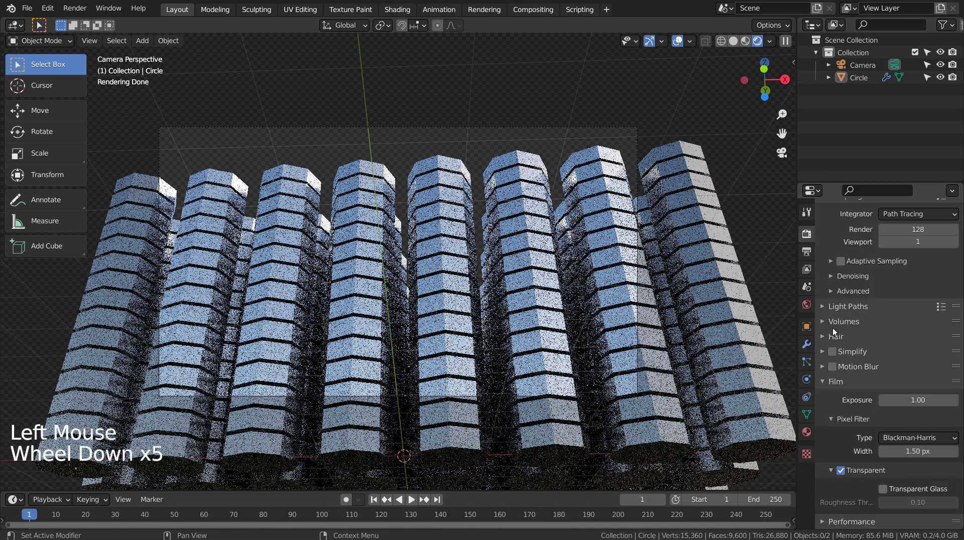
left_click(838, 470)
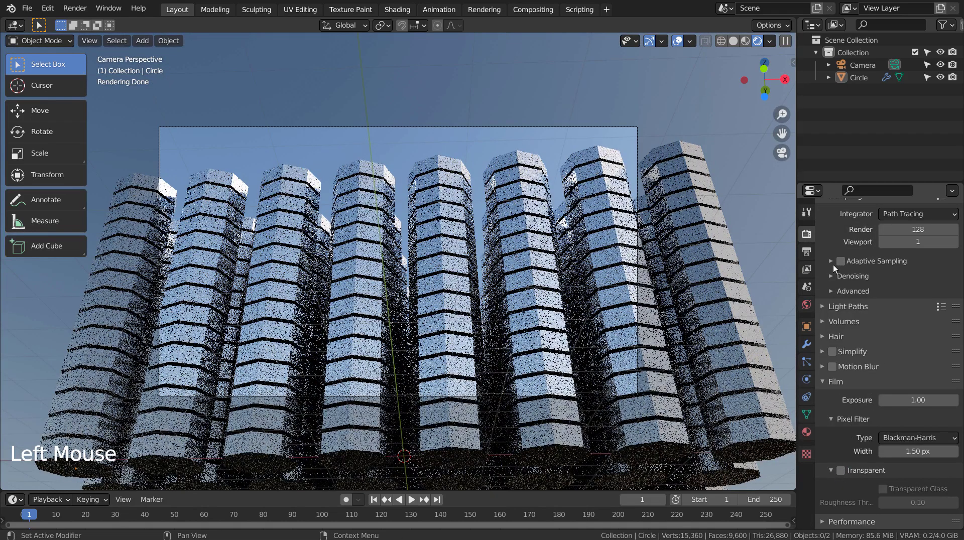
Set the sky altitude to 3, then to 5
left_click(806, 304)
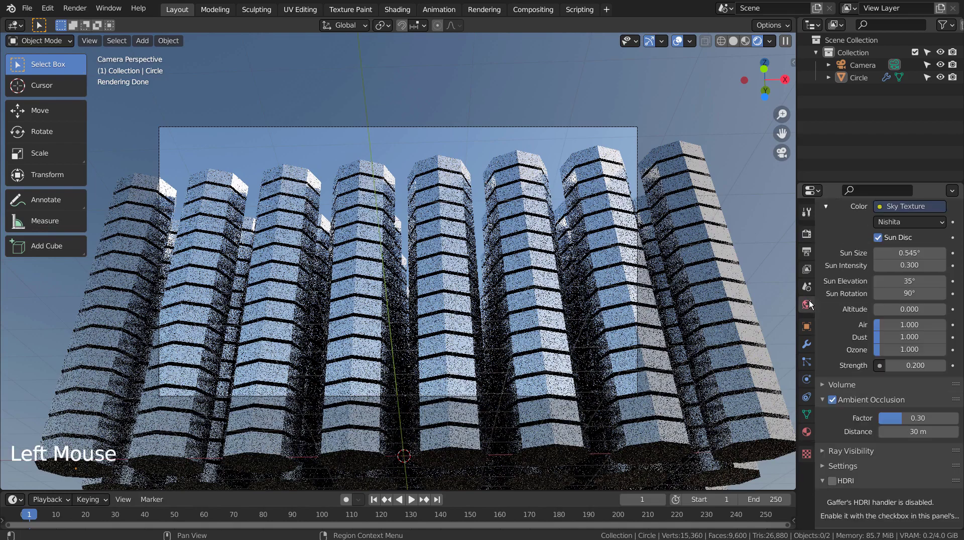
double_click(934, 307)
type("3")
key("Return")
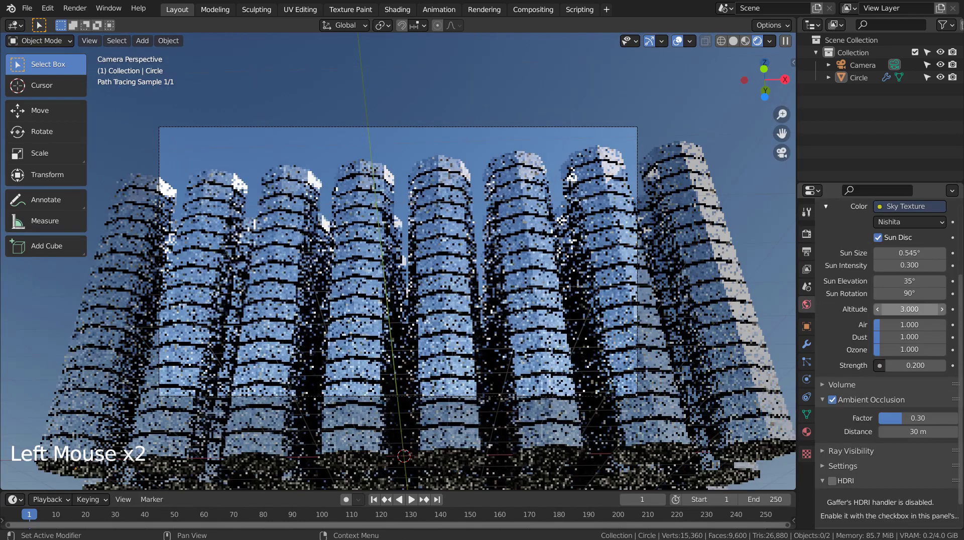
left_click(932, 308)
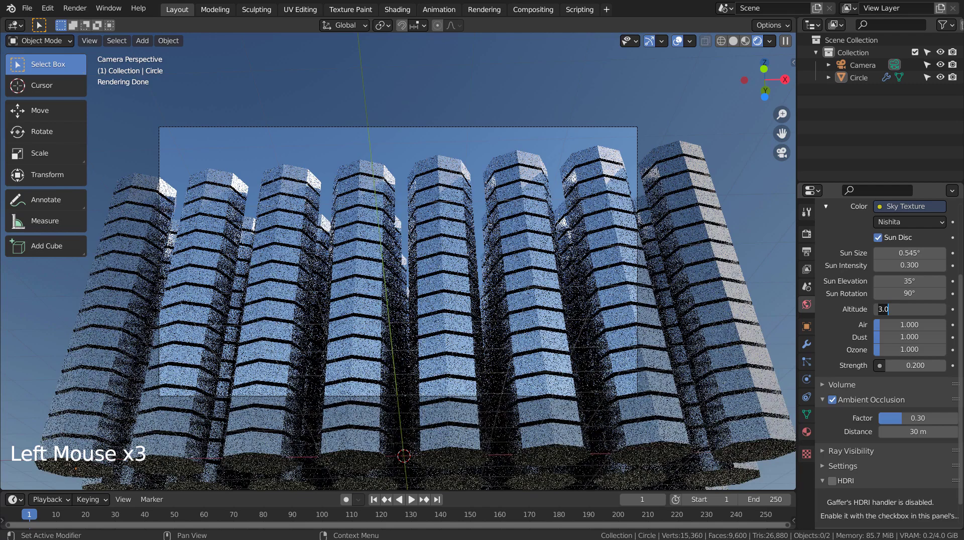
type("5")
key("Return")
left_click(931, 308)
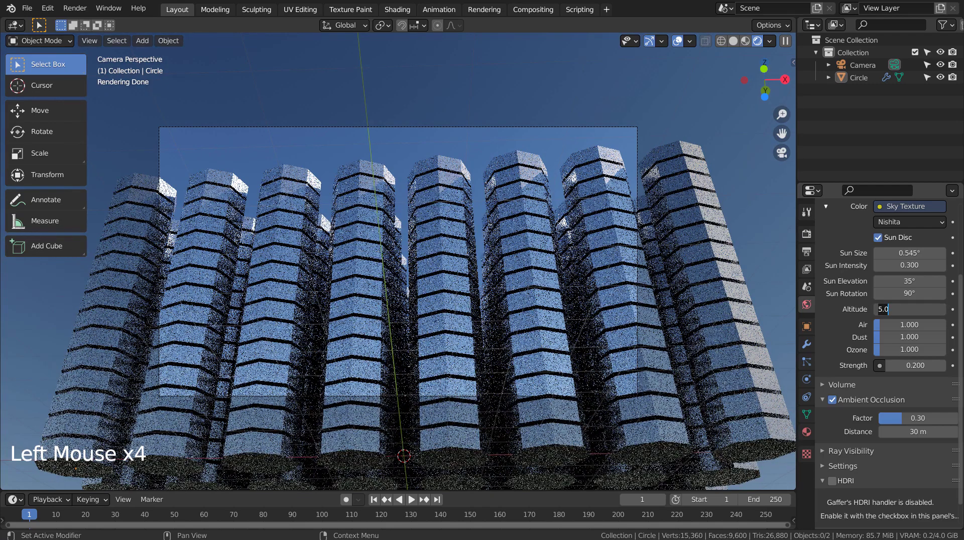
key("Return")
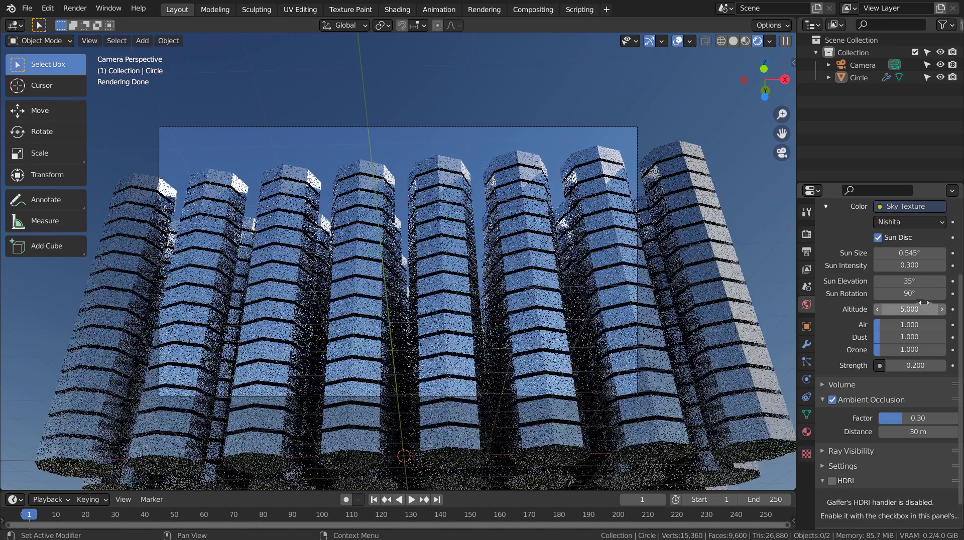
Try sun rotations of 125° and 150°
left_click(910, 293)
type("125")
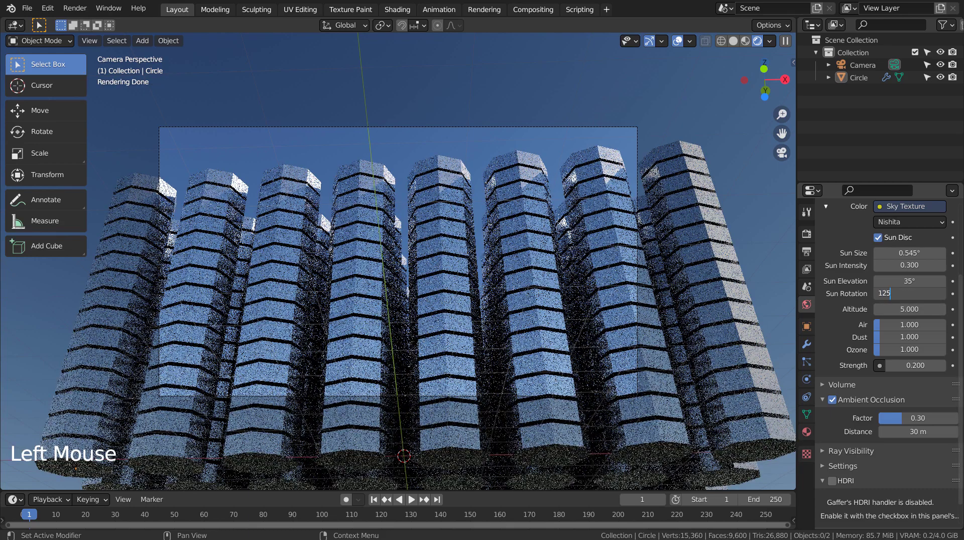
key("Return")
left_click(910, 294)
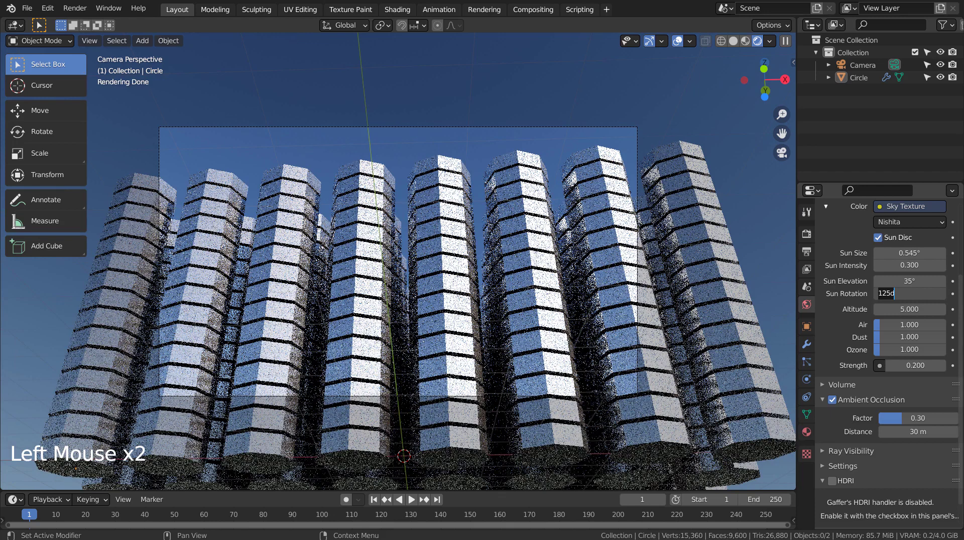
key("ctrl+a")
type("10")
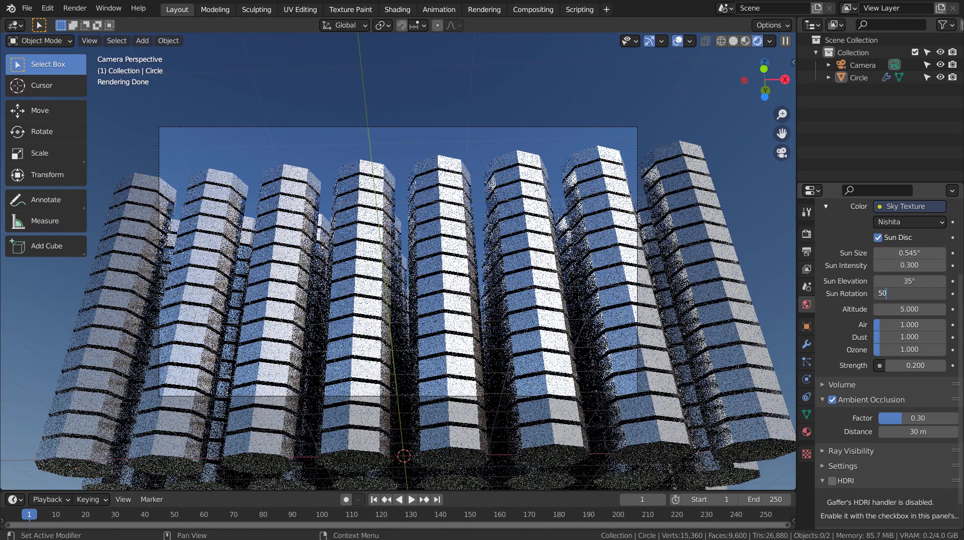
key("BackSpace")
key("BackSpace")
type("150")
key("Return")
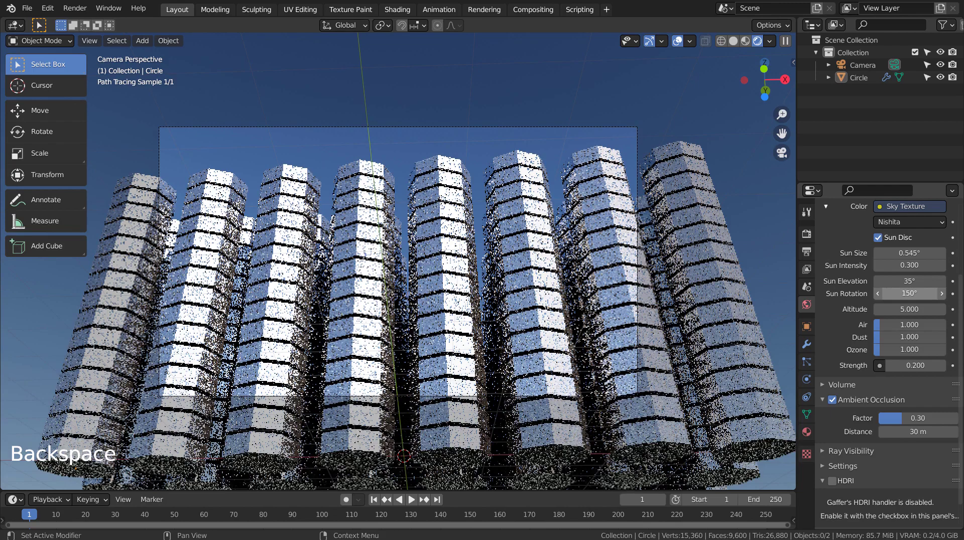
Rotate the sun to 180°, then settle on 270°
left_click(909, 294)
type("180")
key("Return")
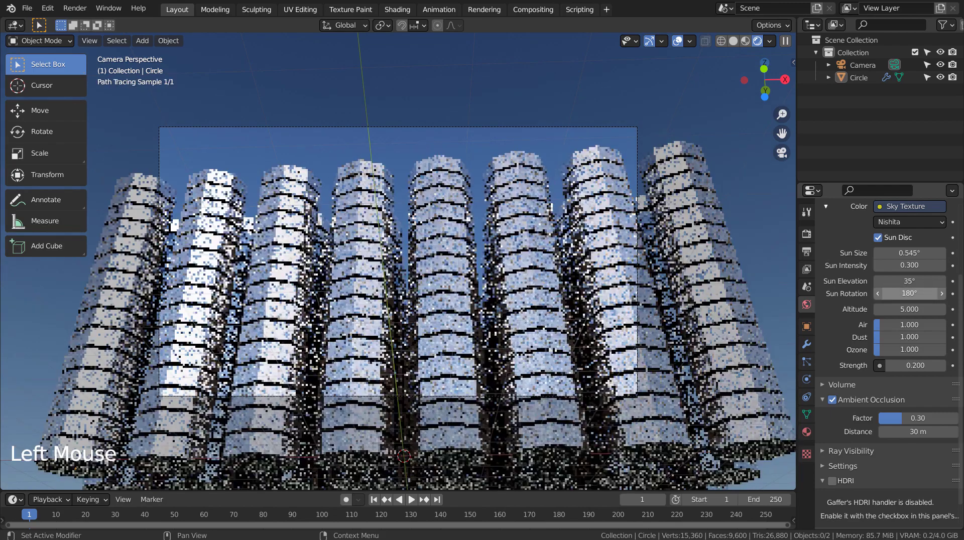
double_click(910, 293)
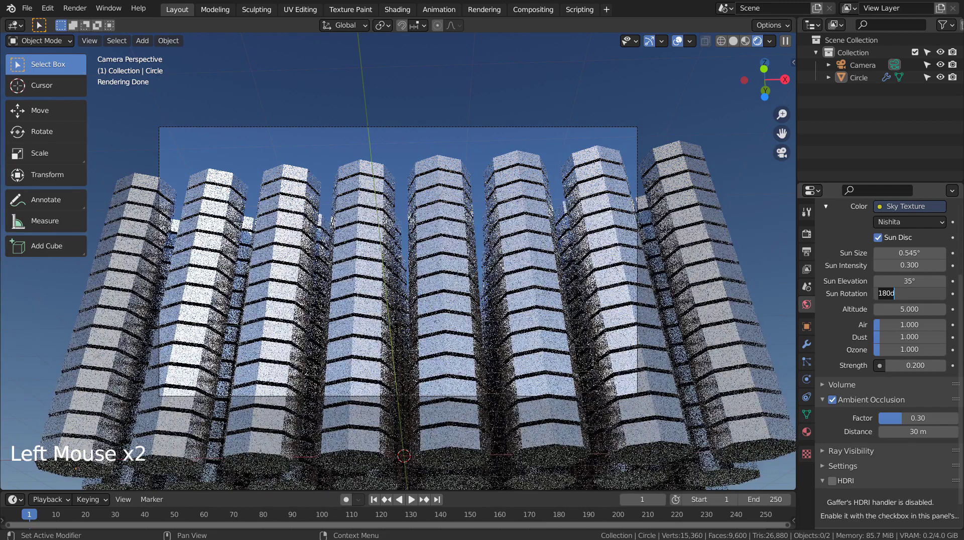
type("270")
key("Return")
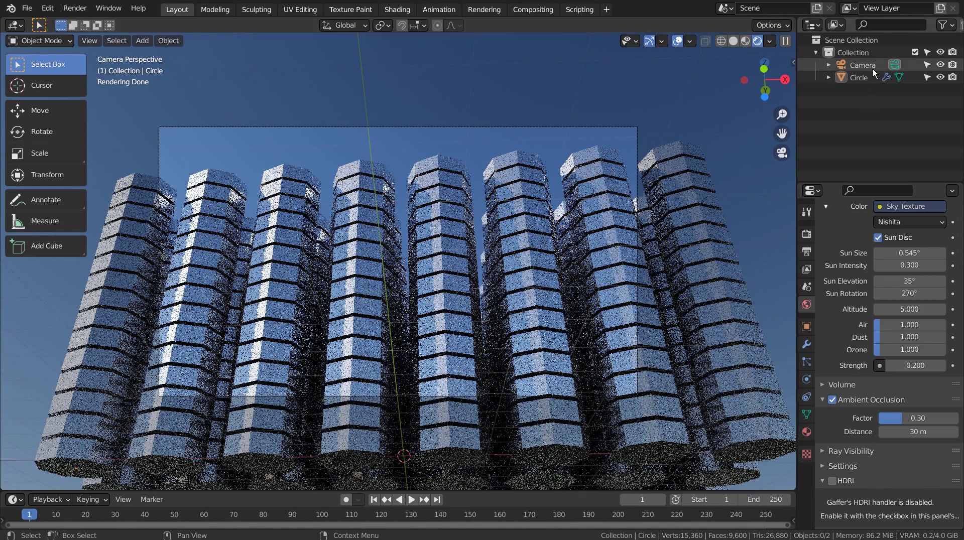
Select the camera and drag its focal length down from 50 mm to 28 mm
scroll(703, 214, "up", 2)
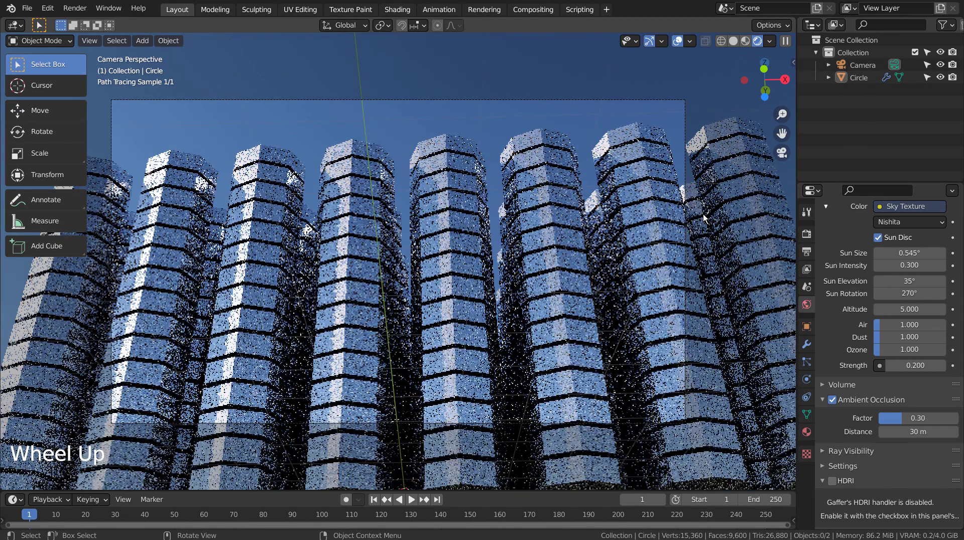
scroll(703, 216, "down", 2)
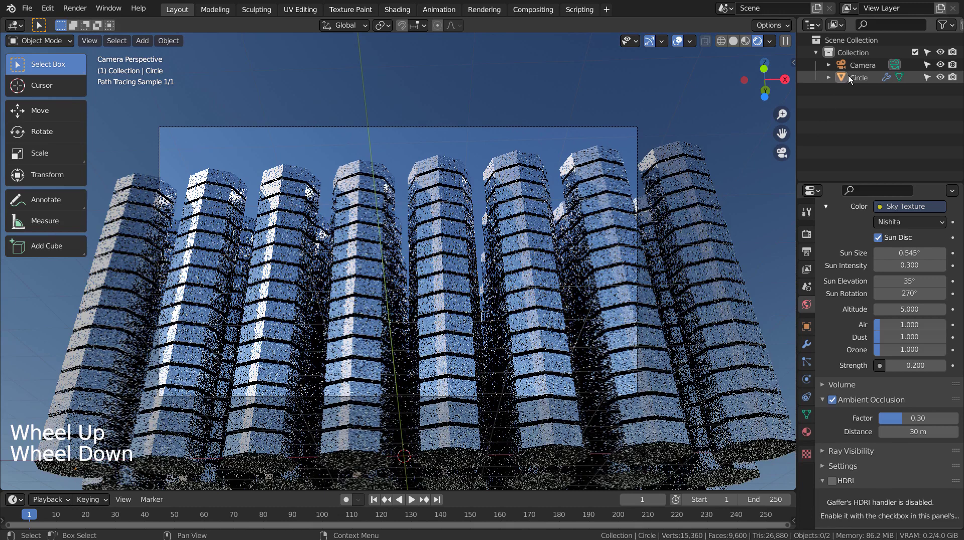
left_click(850, 70)
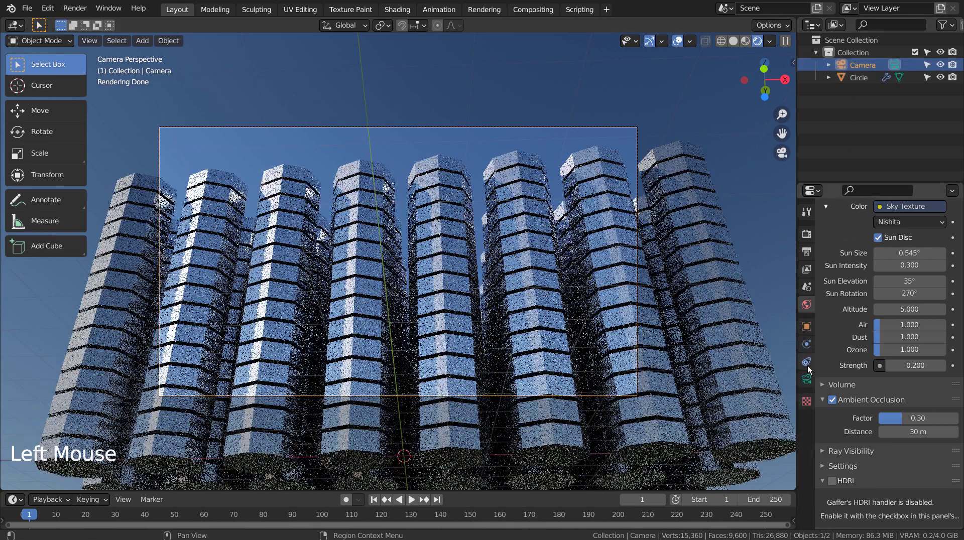
double_click(806, 380)
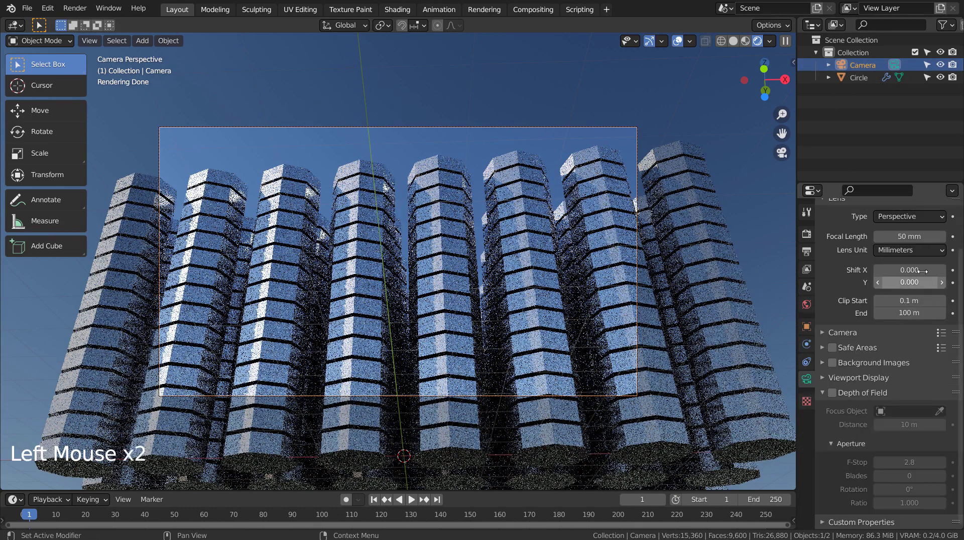
left_click(913, 236)
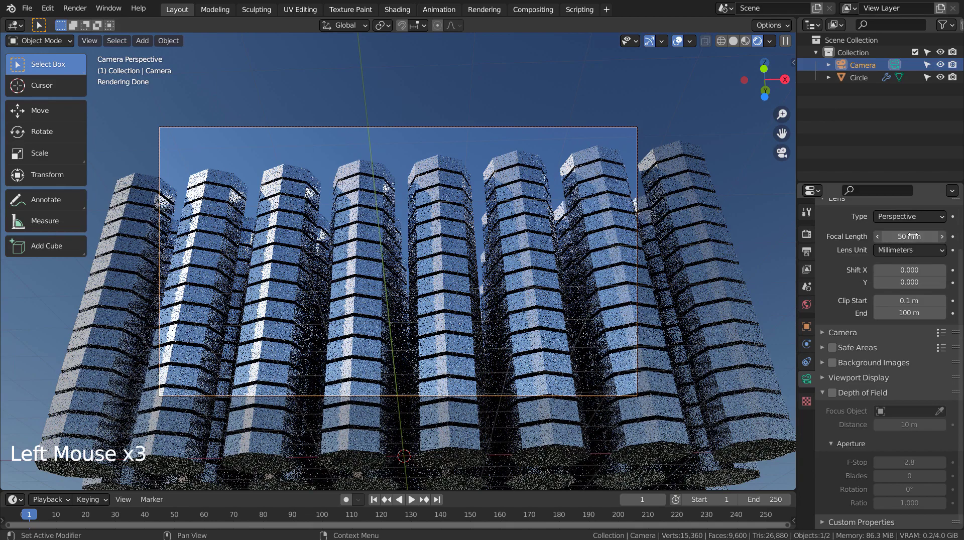
left_click_drag(913, 236, 880, 236)
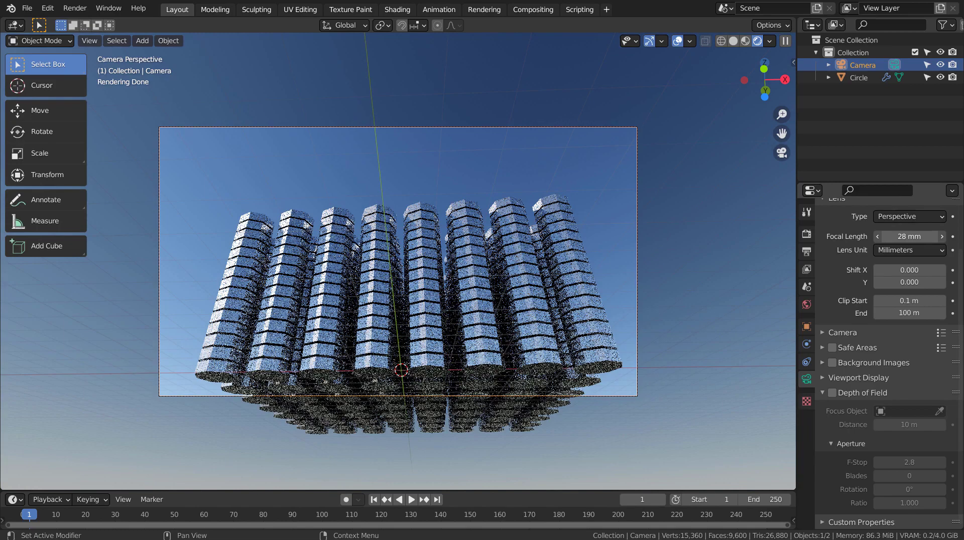
Nudge the camera forward with Walk navigation and confirm the position
key("shift+grave")
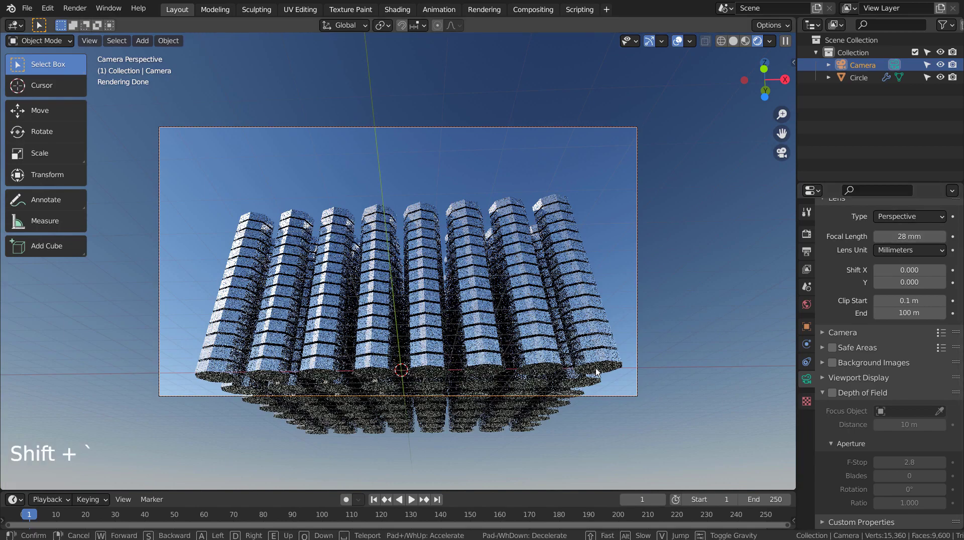
key("w")
key("d")
left_click(398, 262)
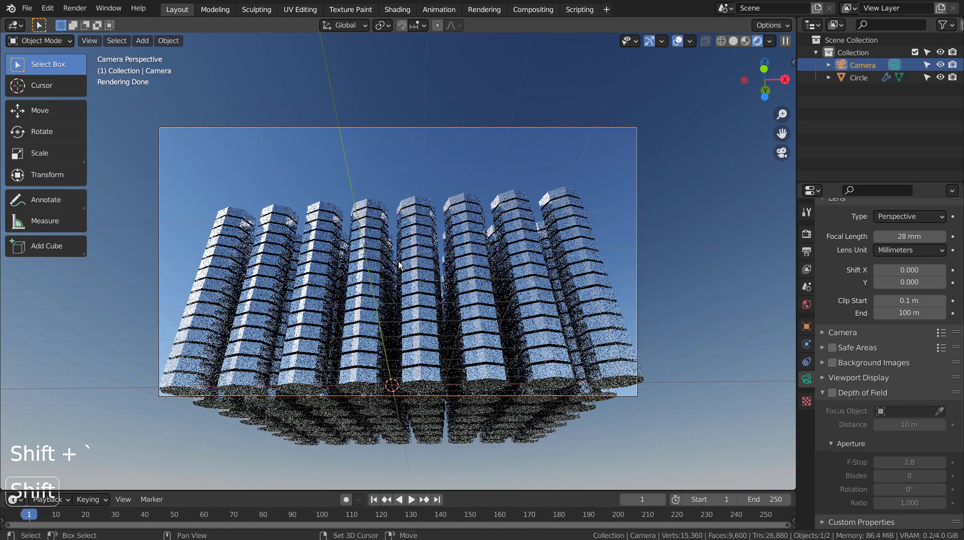
Walk the camera lower and closer until the towers fill the frame from below
key("shift+grave")
key("w")
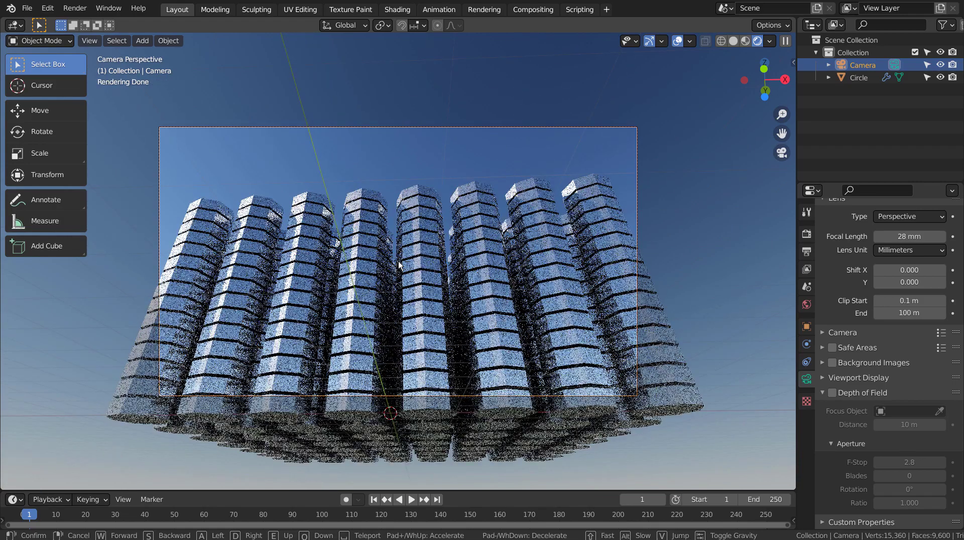
key("q")
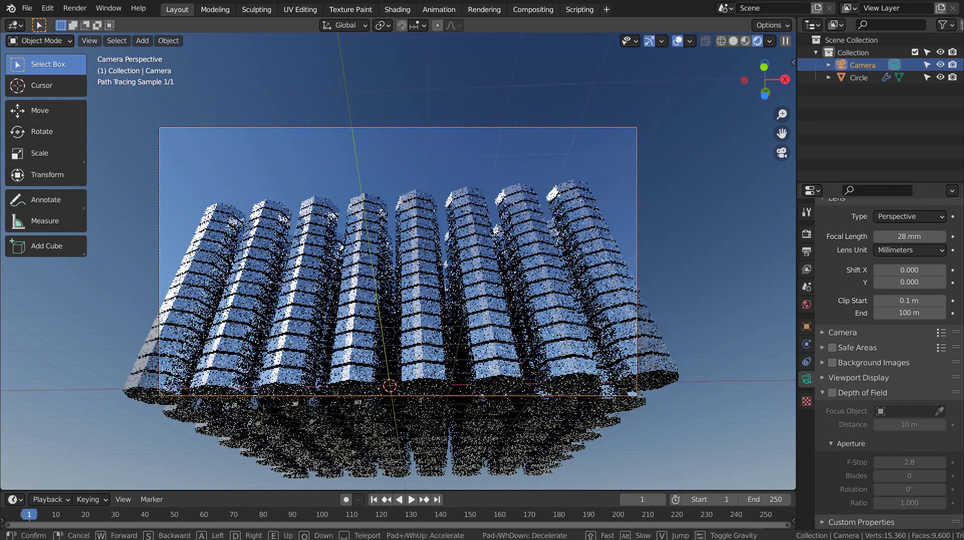
key("w")
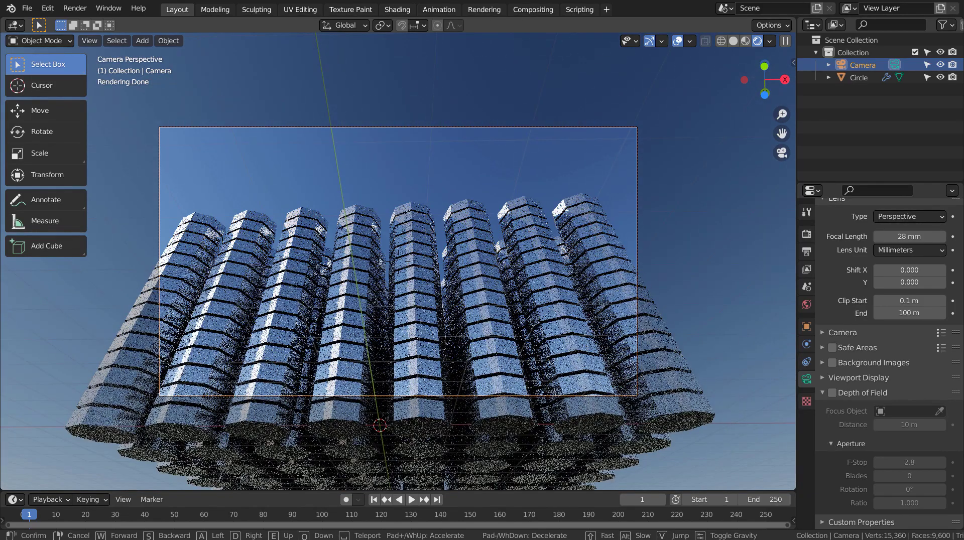
key("w")
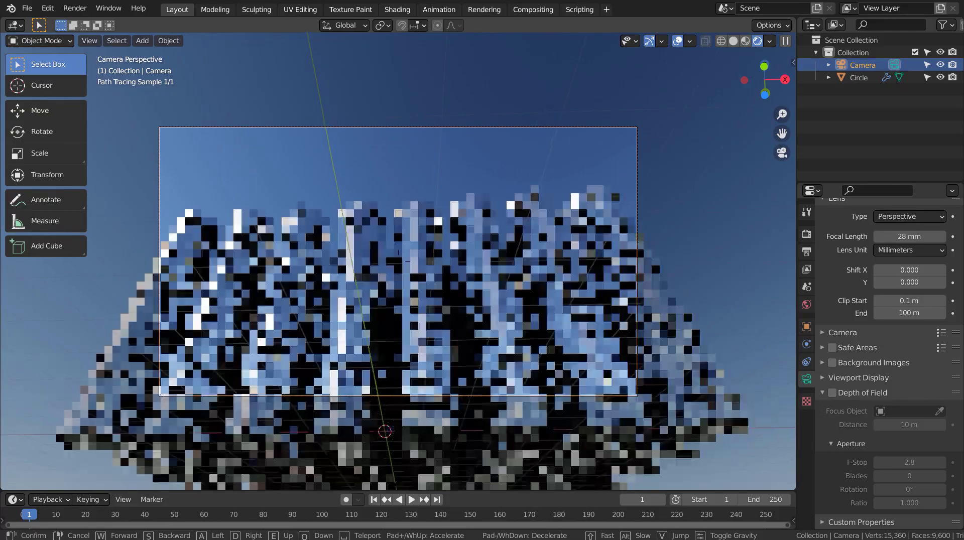
key("w")
key("w")
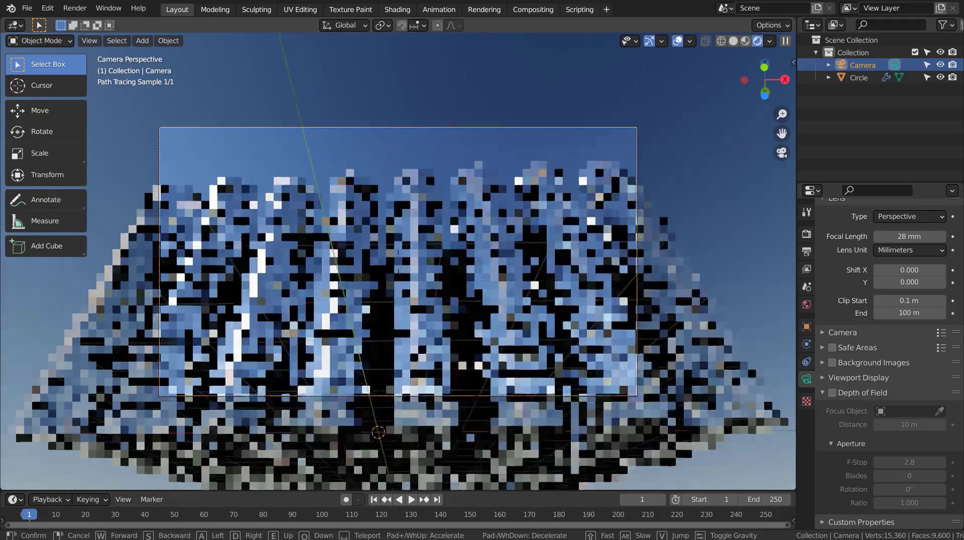
key("w")
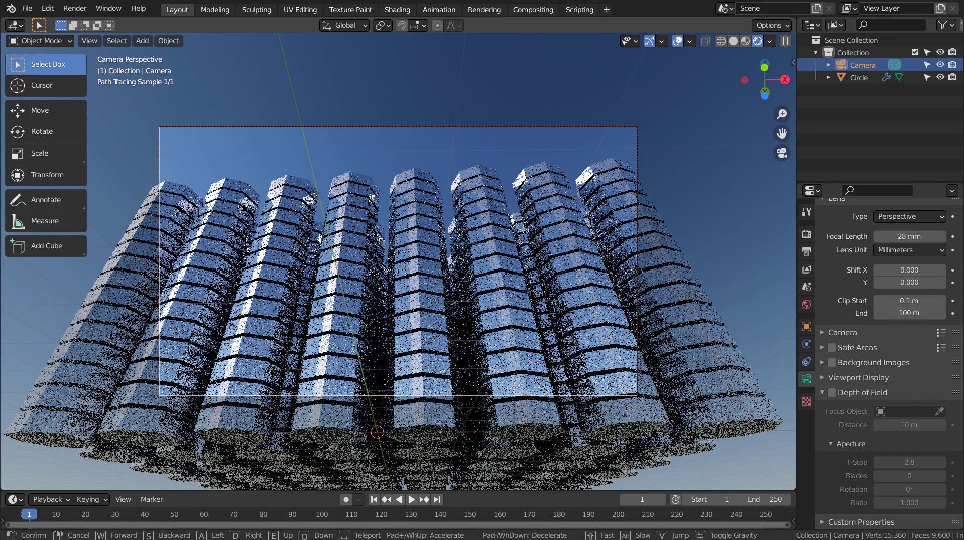
key("w")
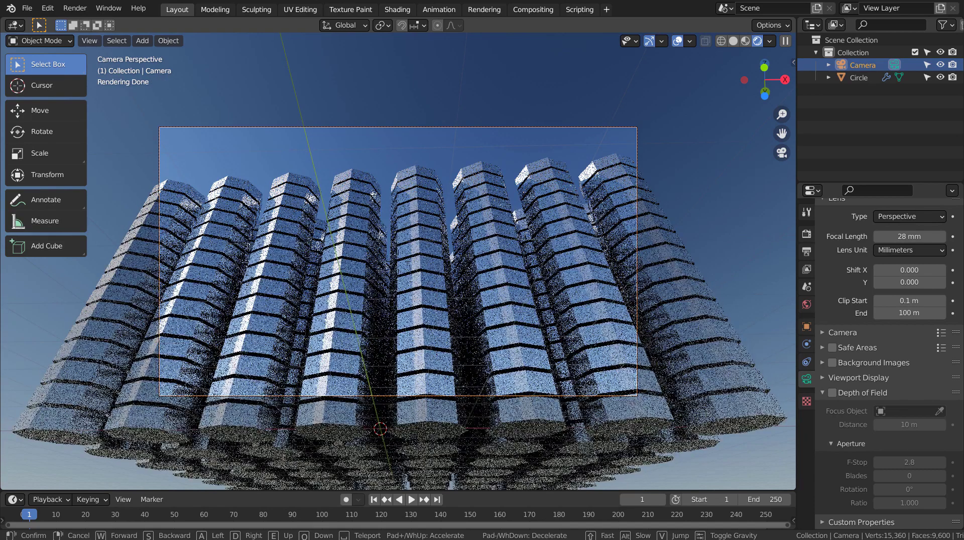
key("s")
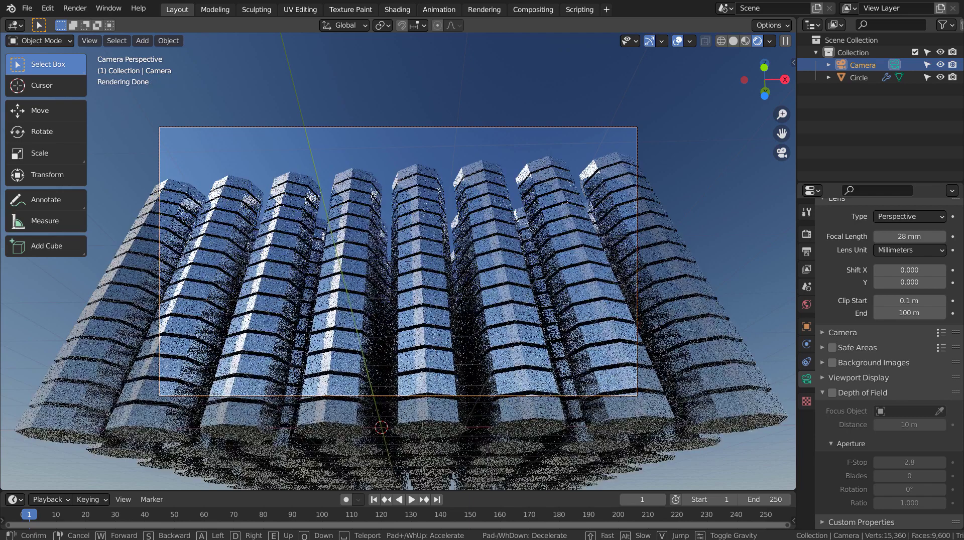
key("Return")
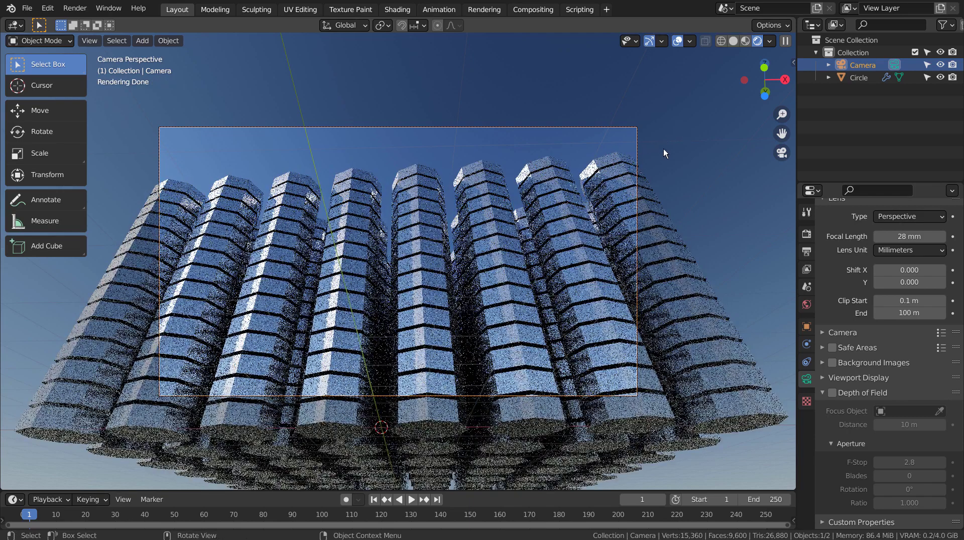
left_click(573, 254)
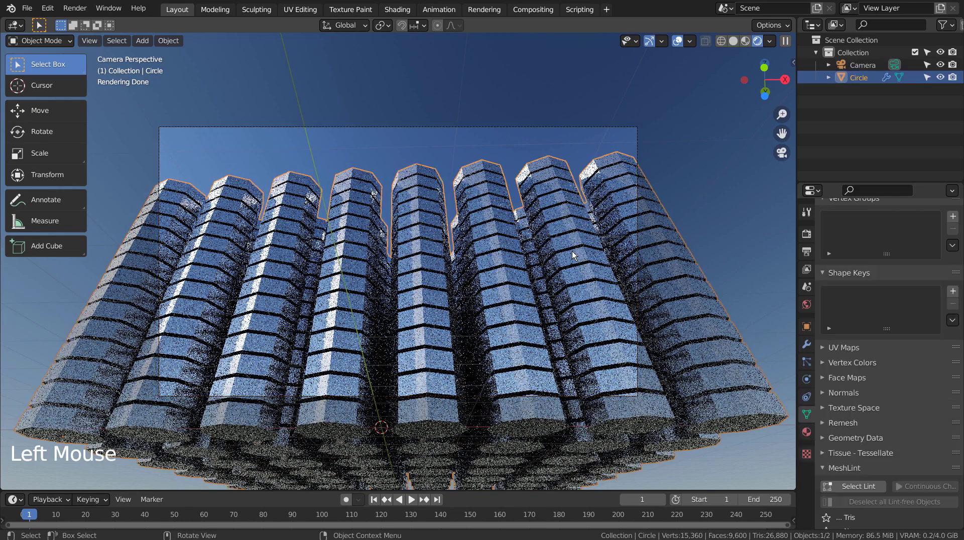
key("r")
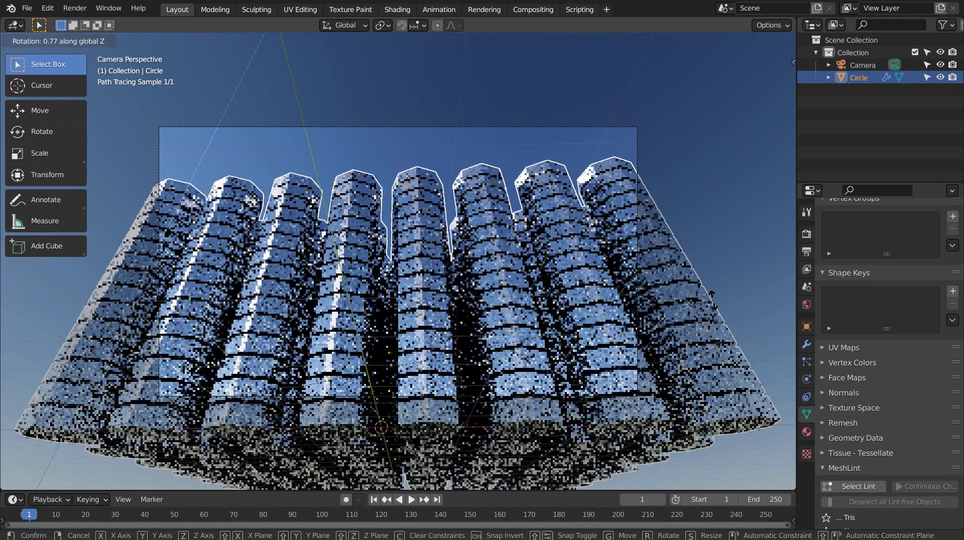
left_click(713, 301)
key("ctrl+z")
left_click(708, 177)
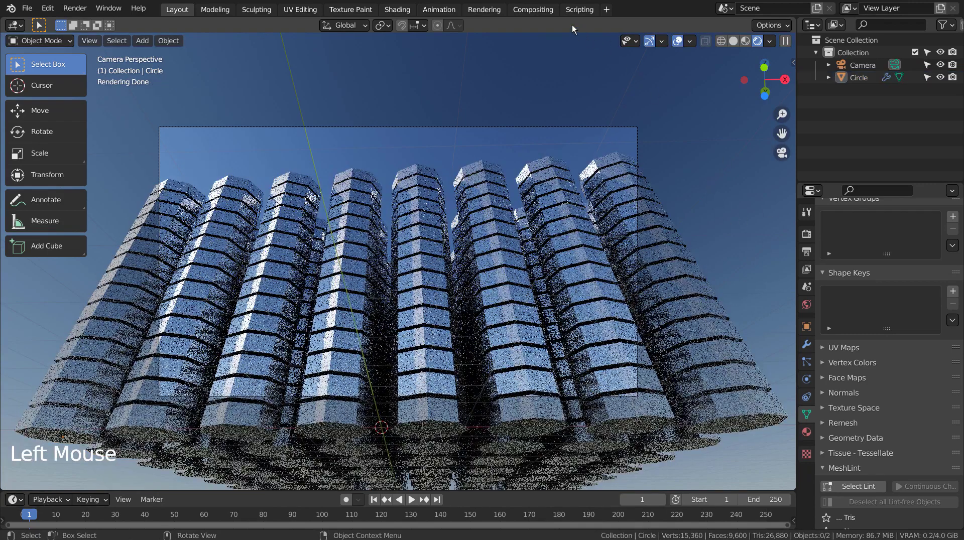
Toggle node-based compositing in the Compositing workspace
left_click(548, 10)
left_click(140, 25)
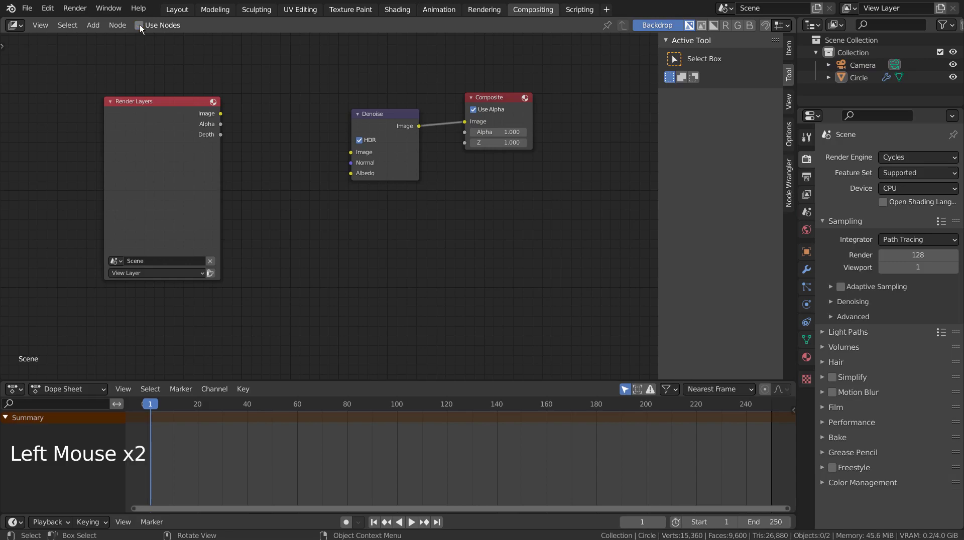
left_click(166, 10)
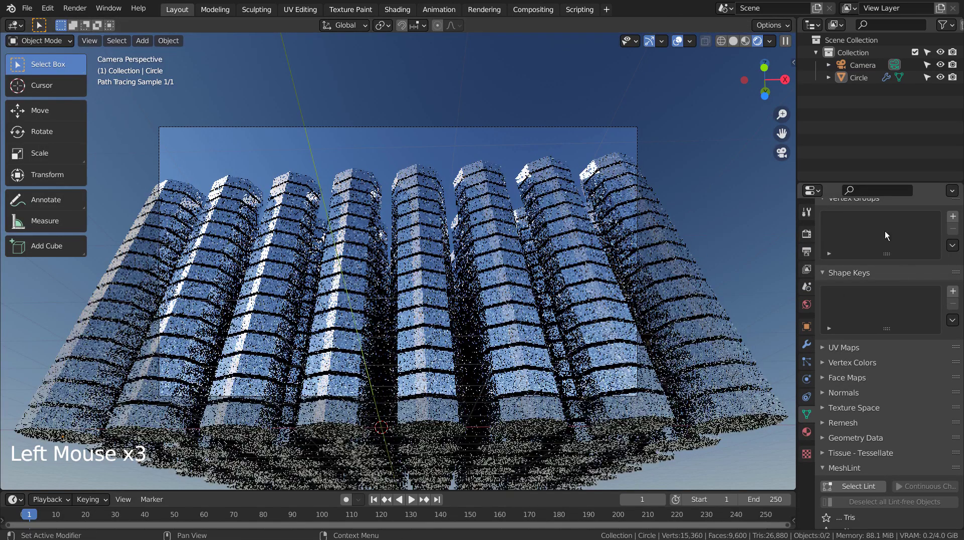
Set the render samples to 32
left_click(808, 235)
left_click(808, 234)
left_click(917, 278)
type("32")
key("Return")
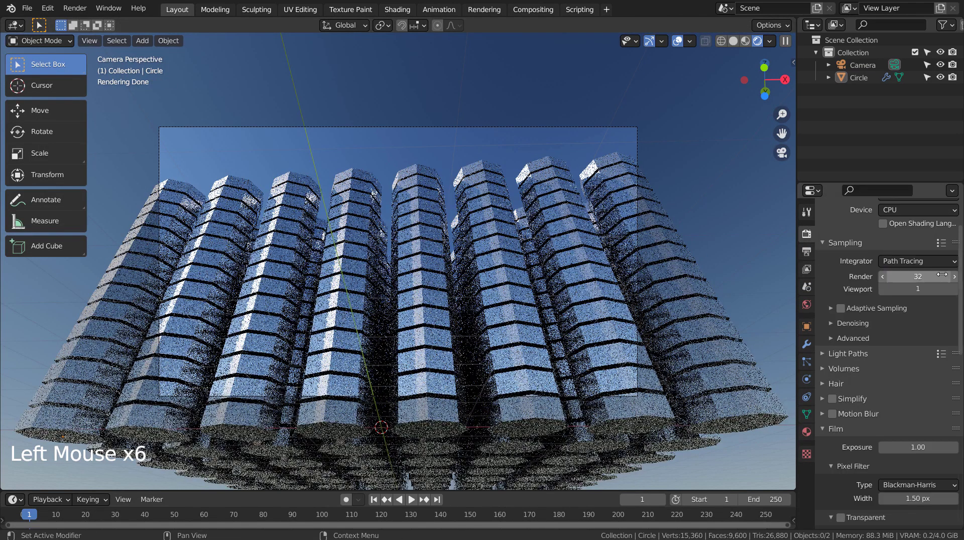
Switch the viewport to Solid shading and render the final image with F12
left_click(679, 173)
left_click(734, 42)
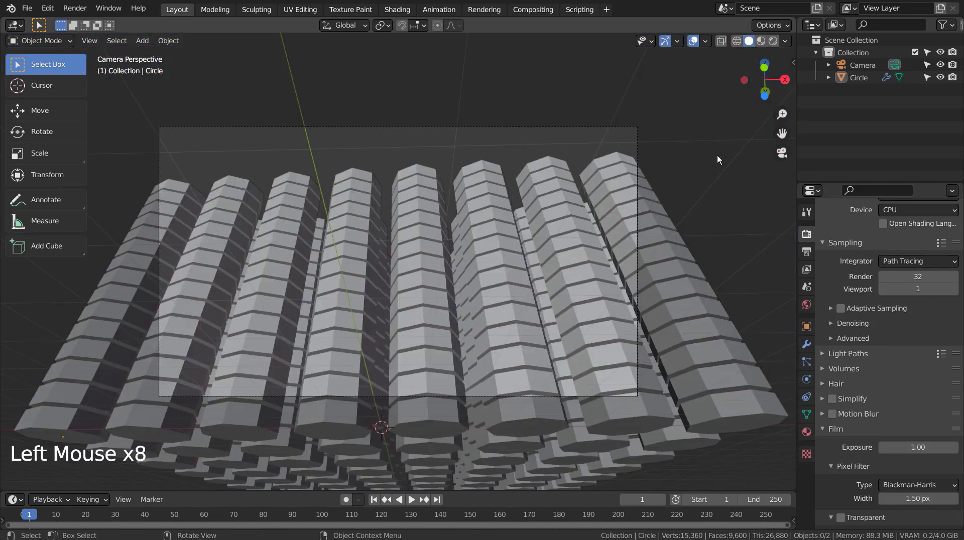
left_click(713, 164)
key("F12")
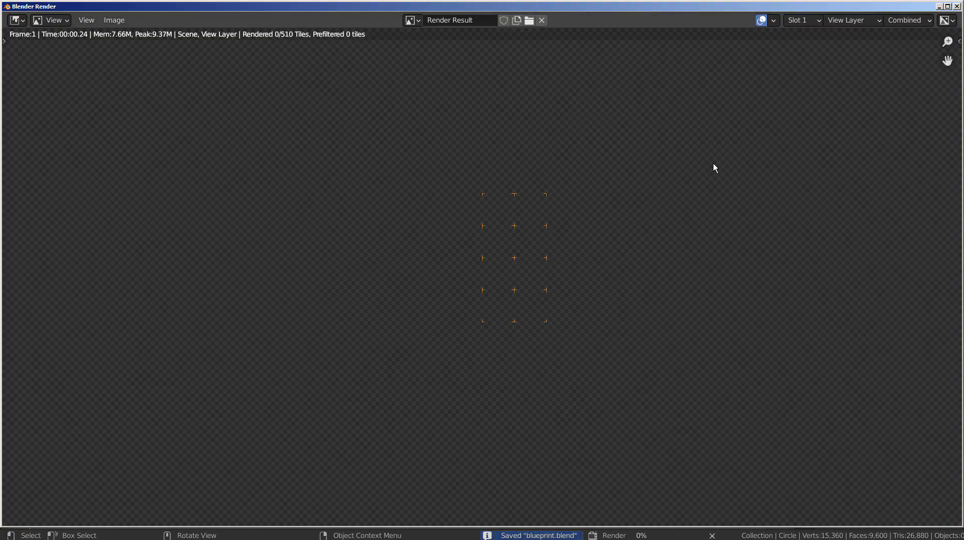